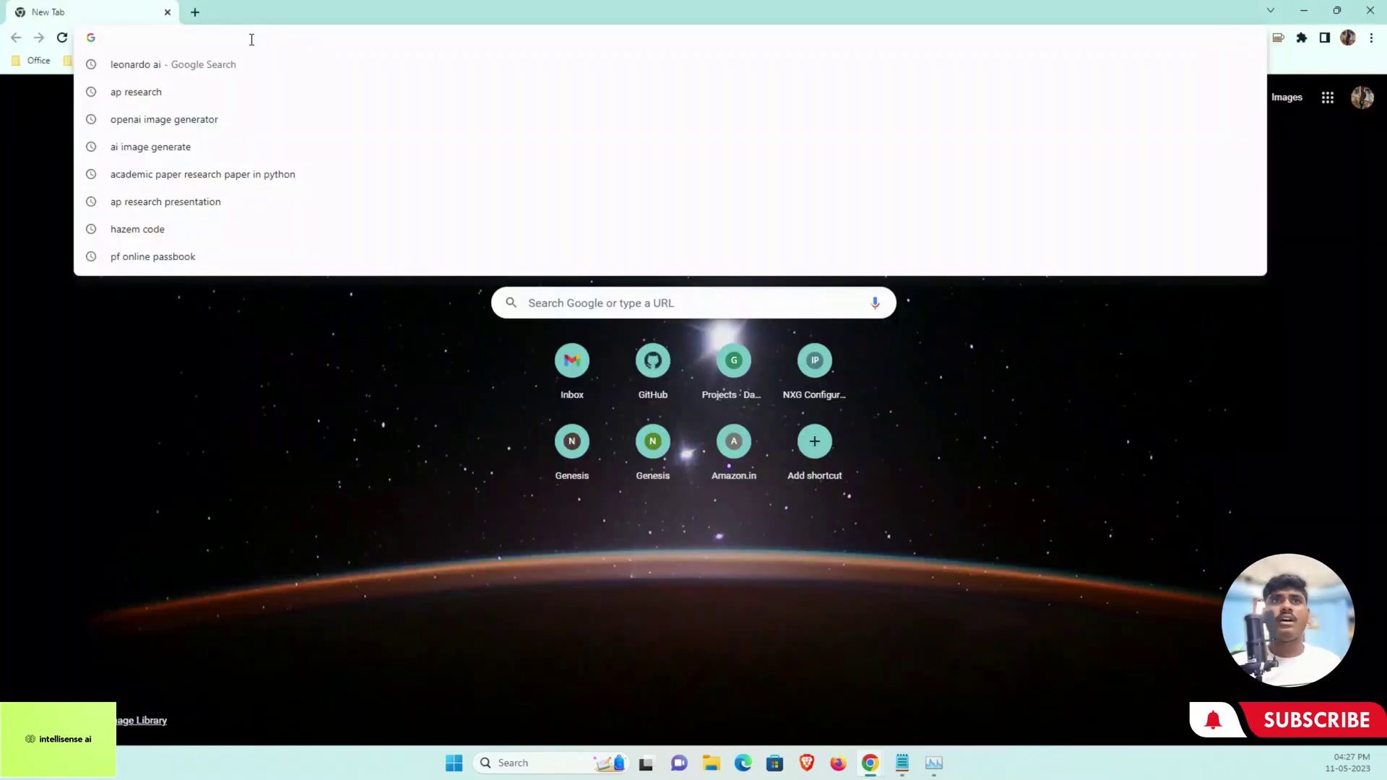
- Search Google for 'leonardo ai' and open the official Leonardo.ai website
key(Down)
key(Return)
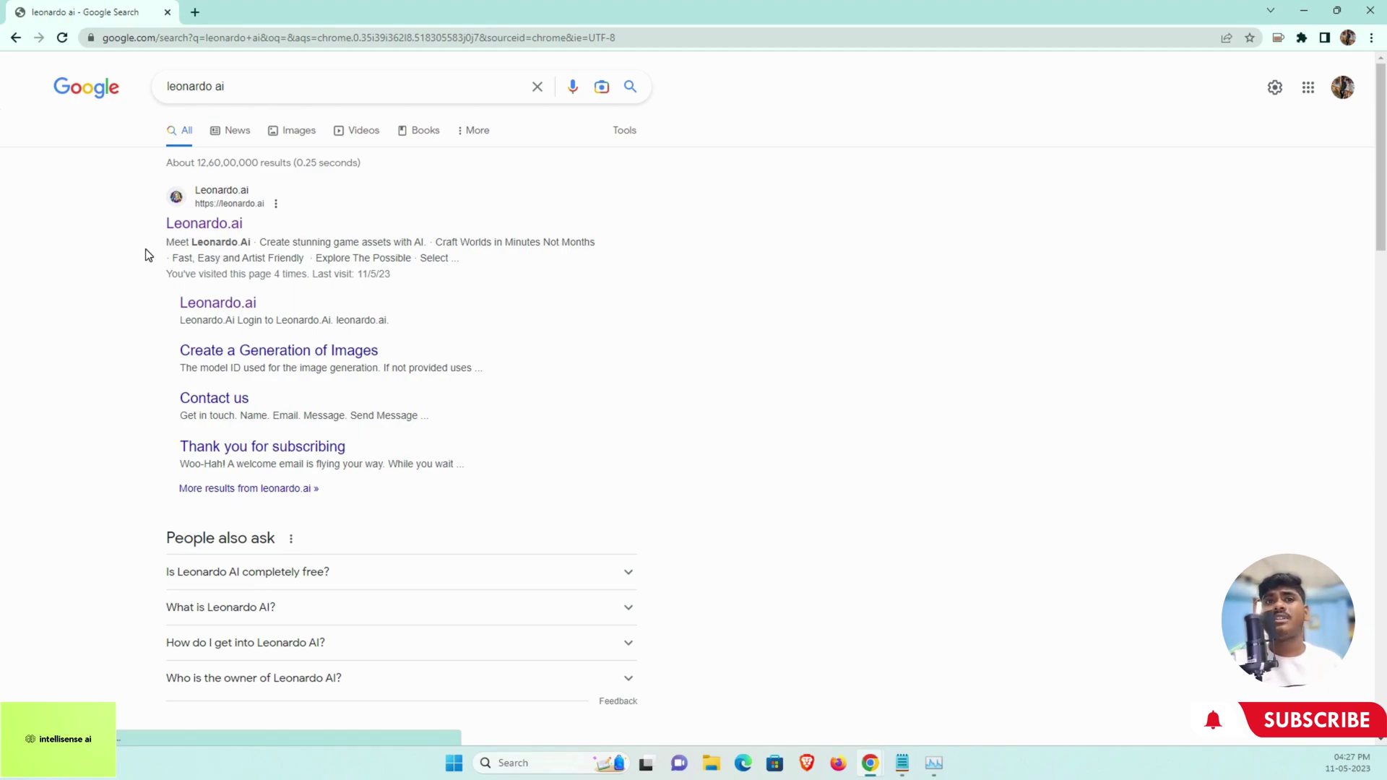
click(207, 226)
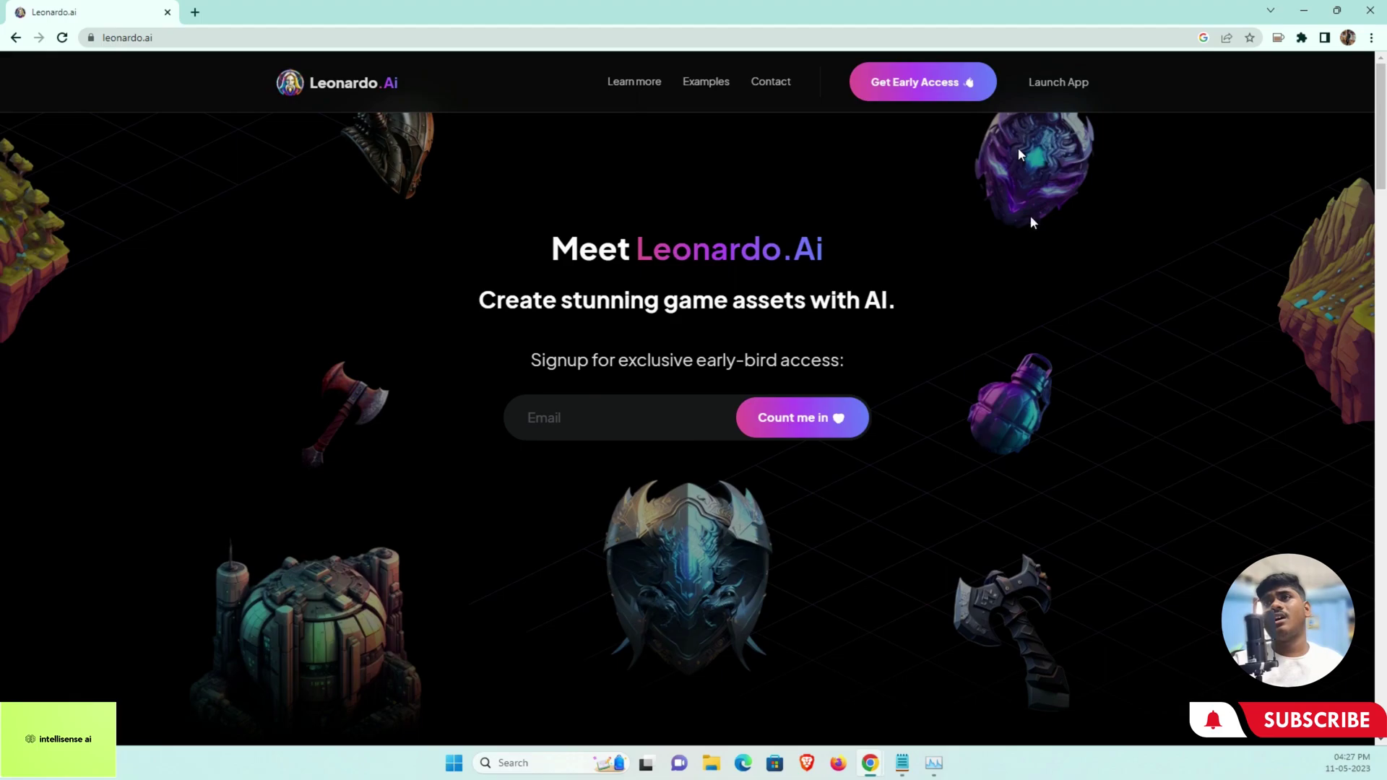
- Launch the Leonardo.Ai app and scroll its home dashboard of featured models
click(1064, 87)
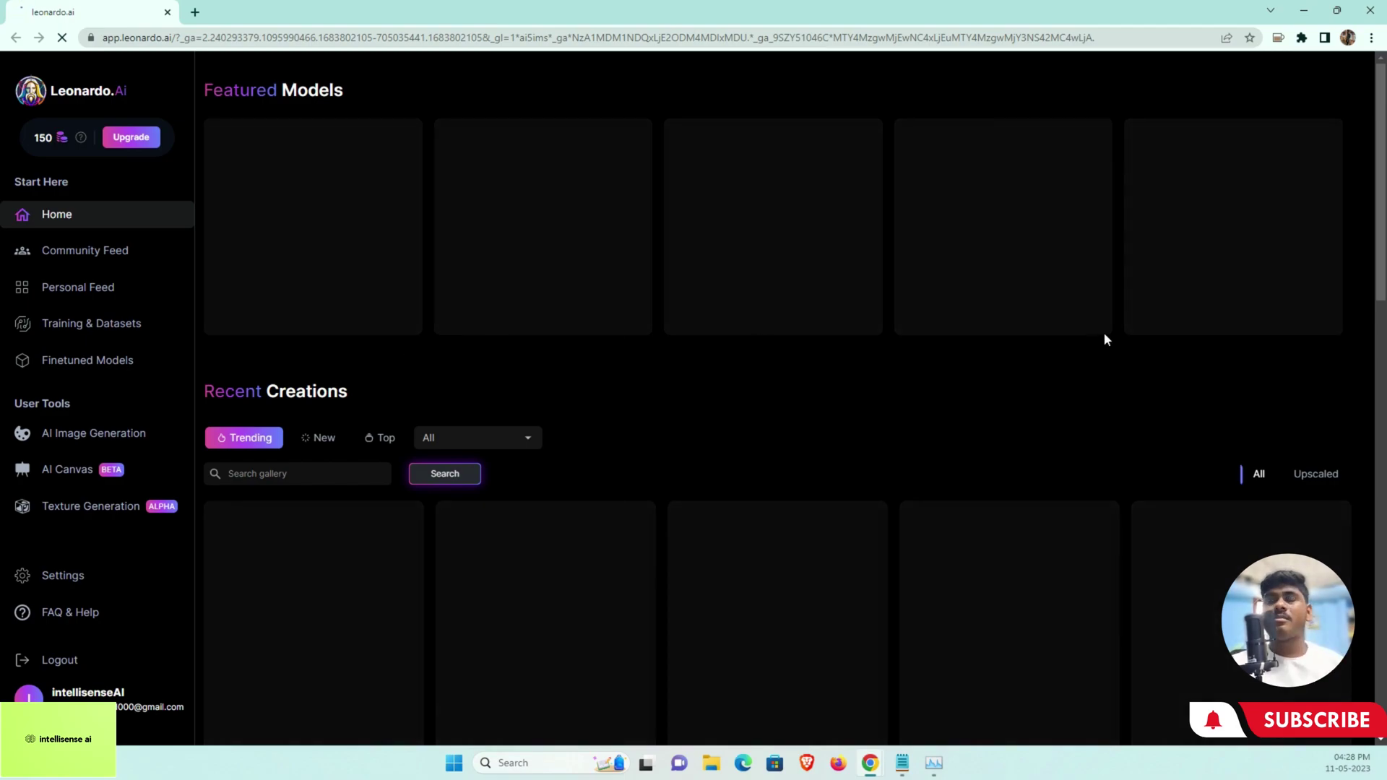
scroll(688, 430, down, 4)
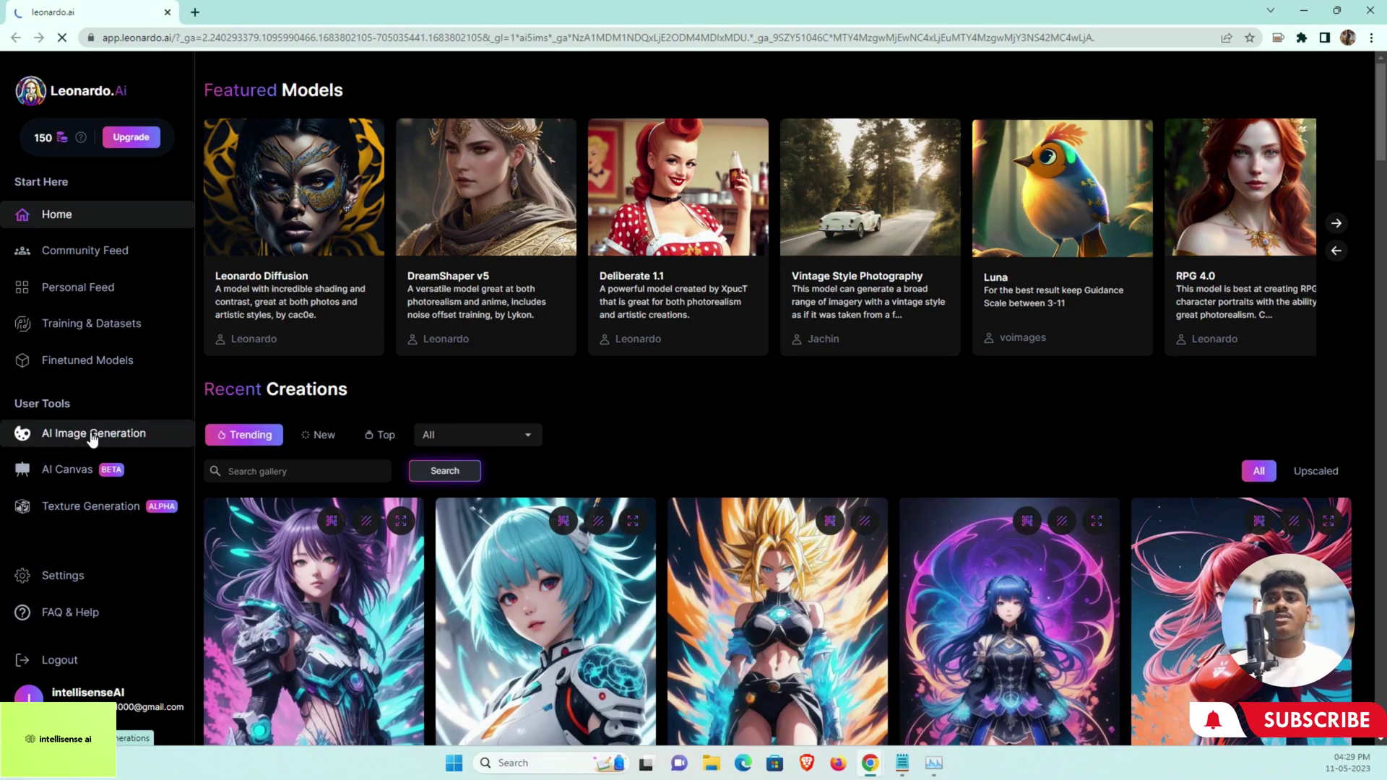
- Generate four images for the prompt 'A beautiful model in the fuel station at mars'
click(92, 435)
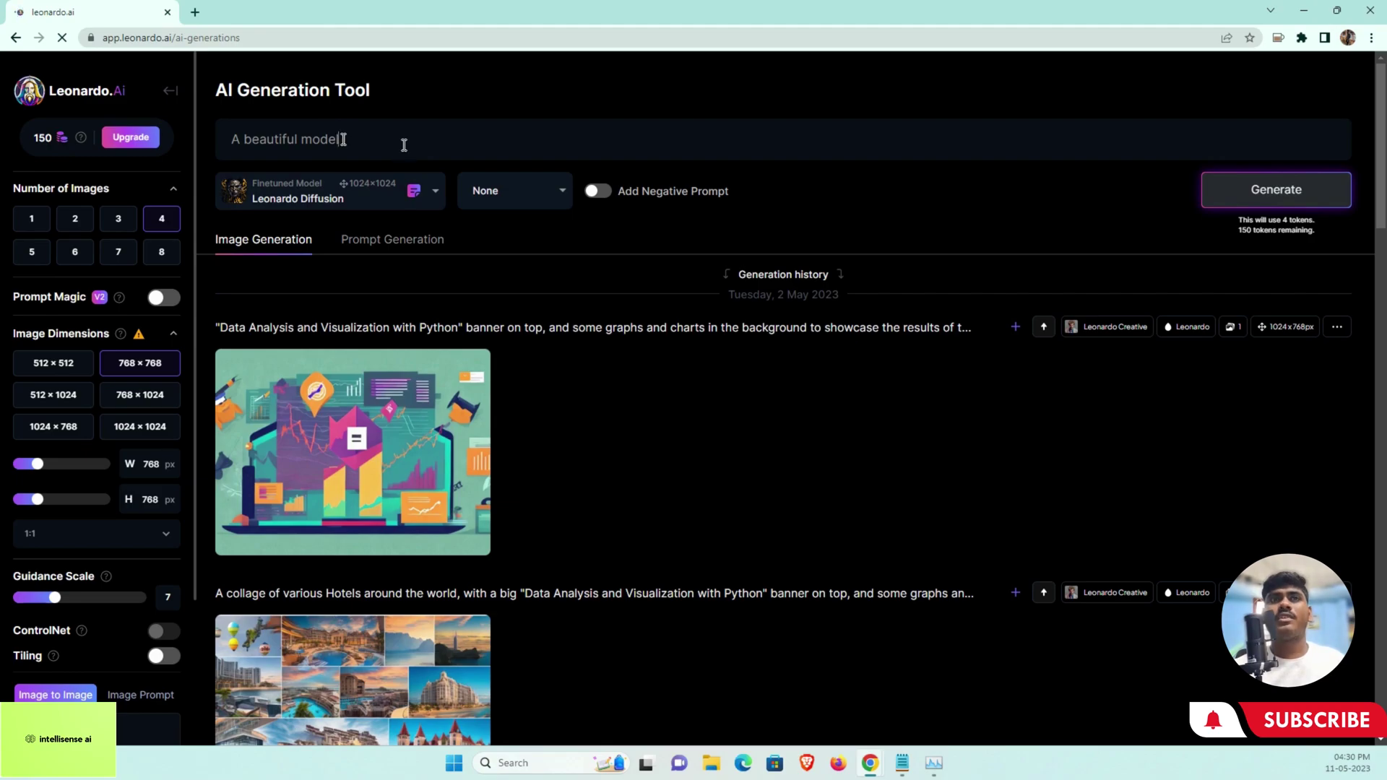
click(373, 141)
text(in)
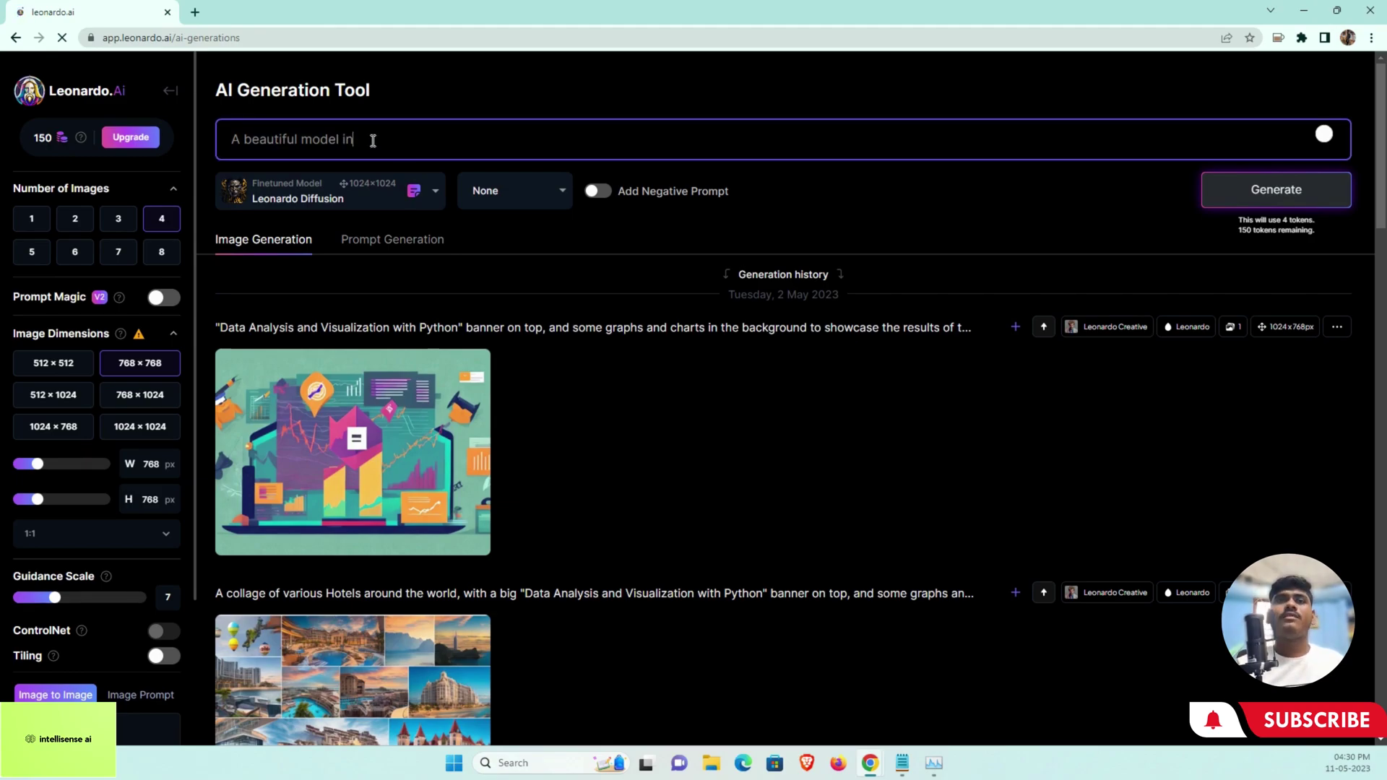
text( the fuel station at mars)
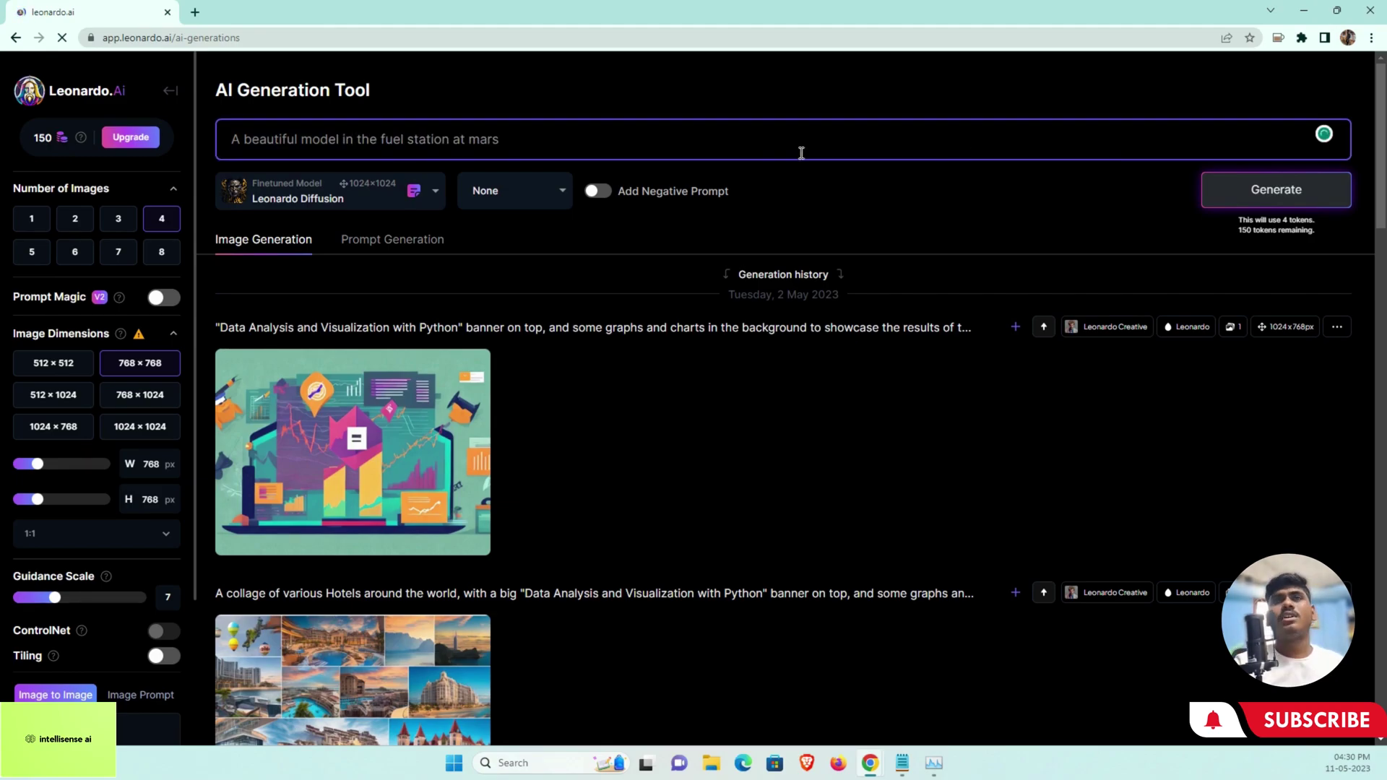
click(1269, 195)
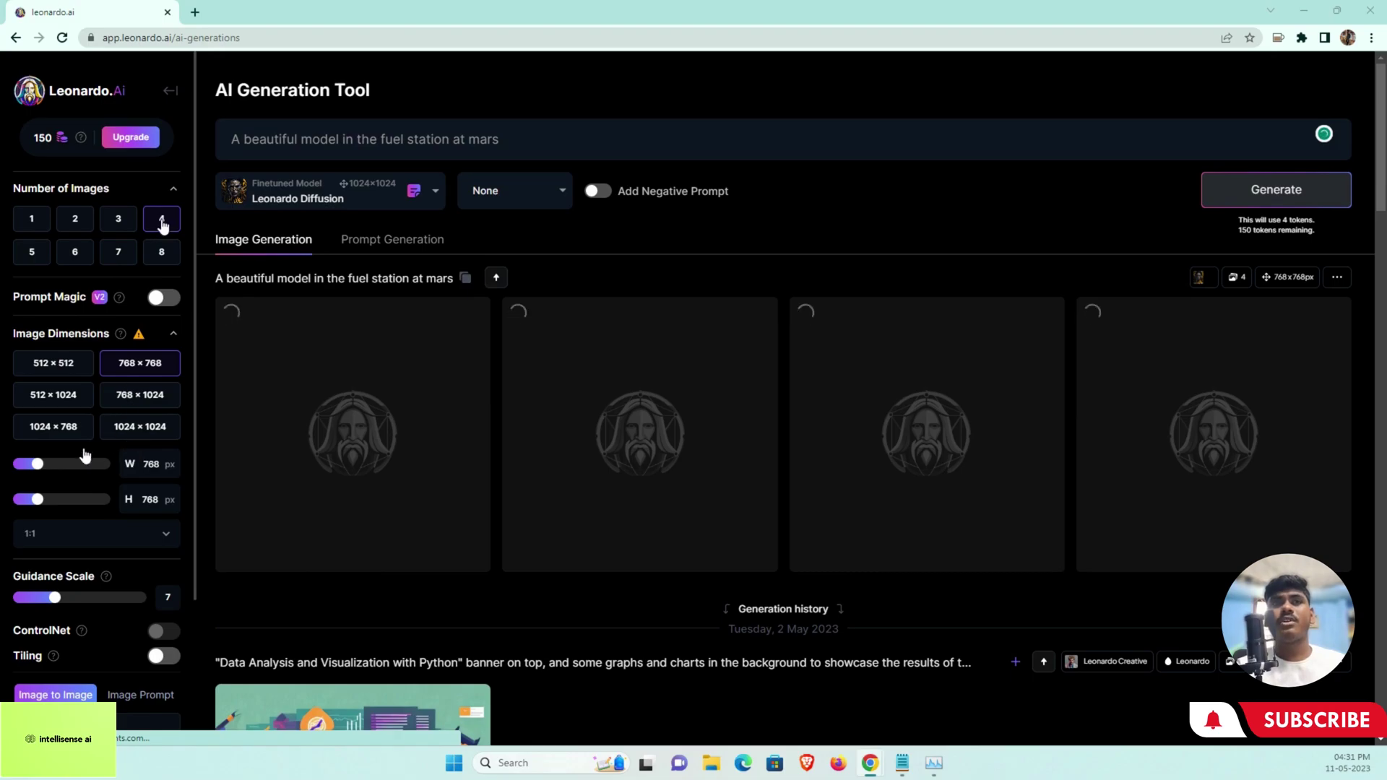
- Scroll the settings sidebar and generations page while the four Mars fuel station images finish
scroll(70, 652, down, 1)
scroll(70, 653, down, 3)
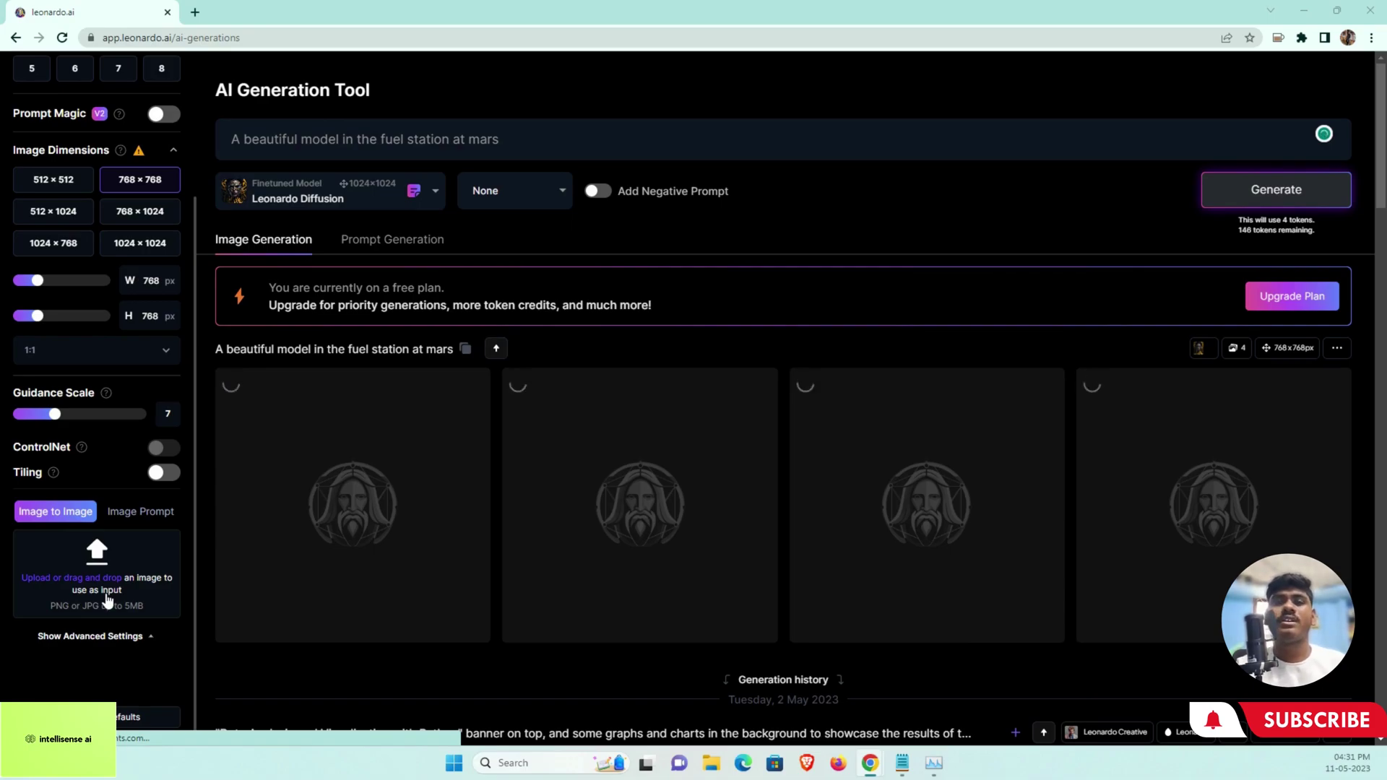
scroll(405, 538, down, 3)
scroll(569, 487, up, 3)
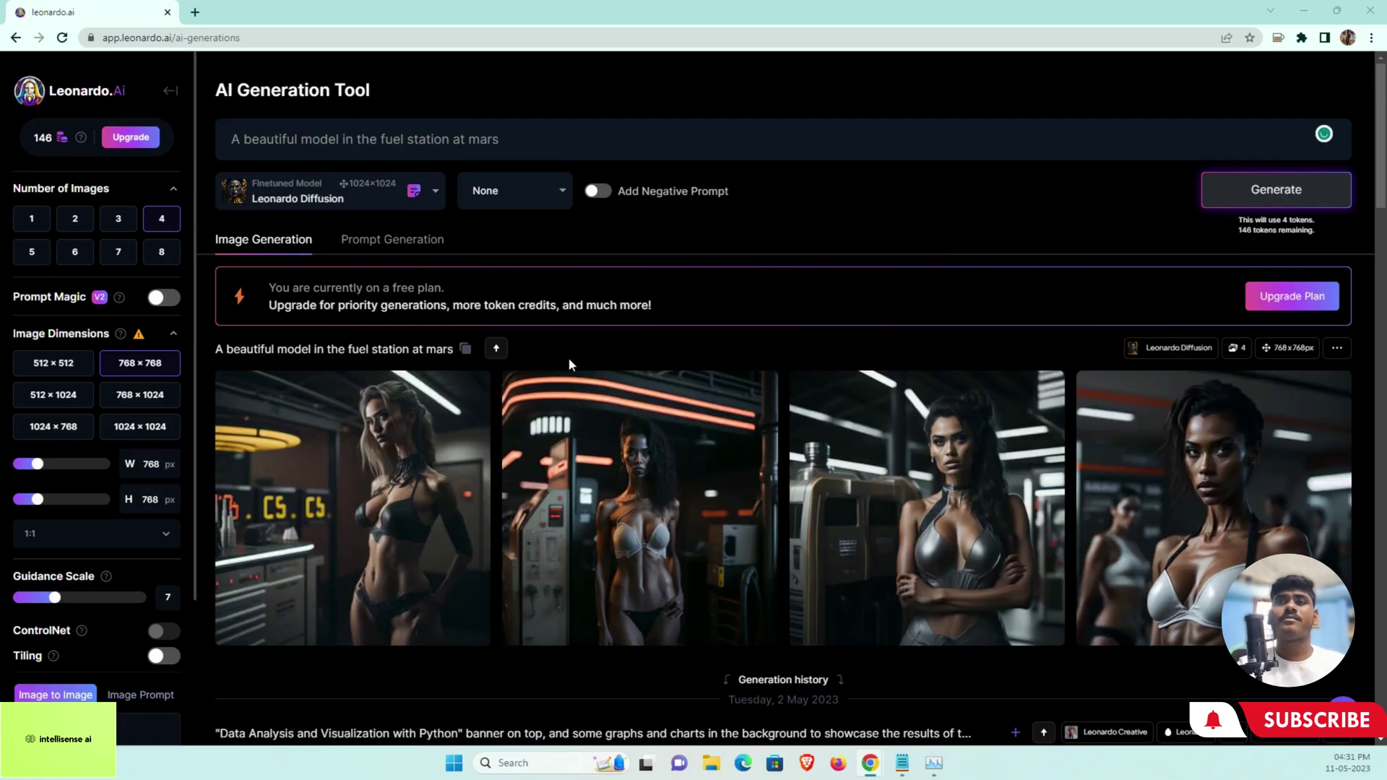
scroll(569, 358, down, 4)
scroll(515, 371, up, 2)
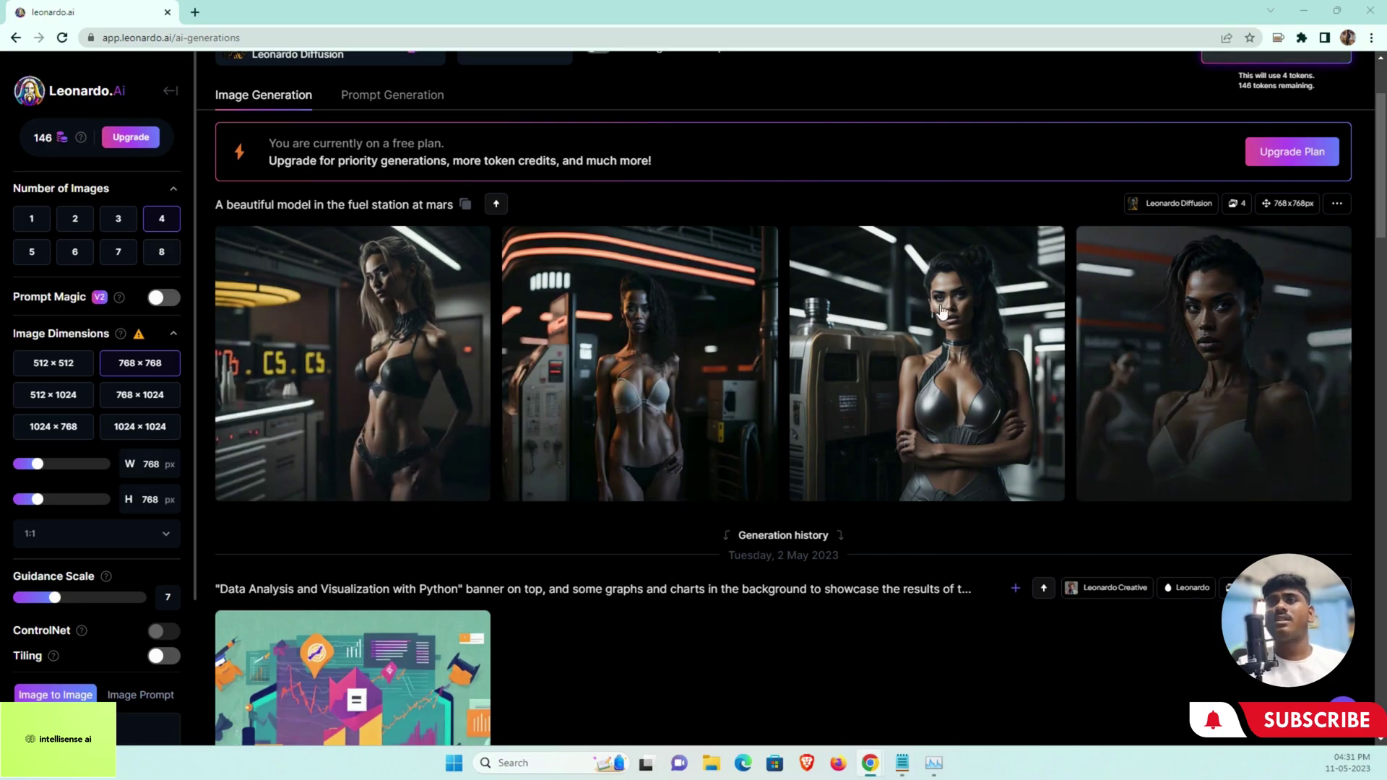
scroll(806, 333, up, 2)
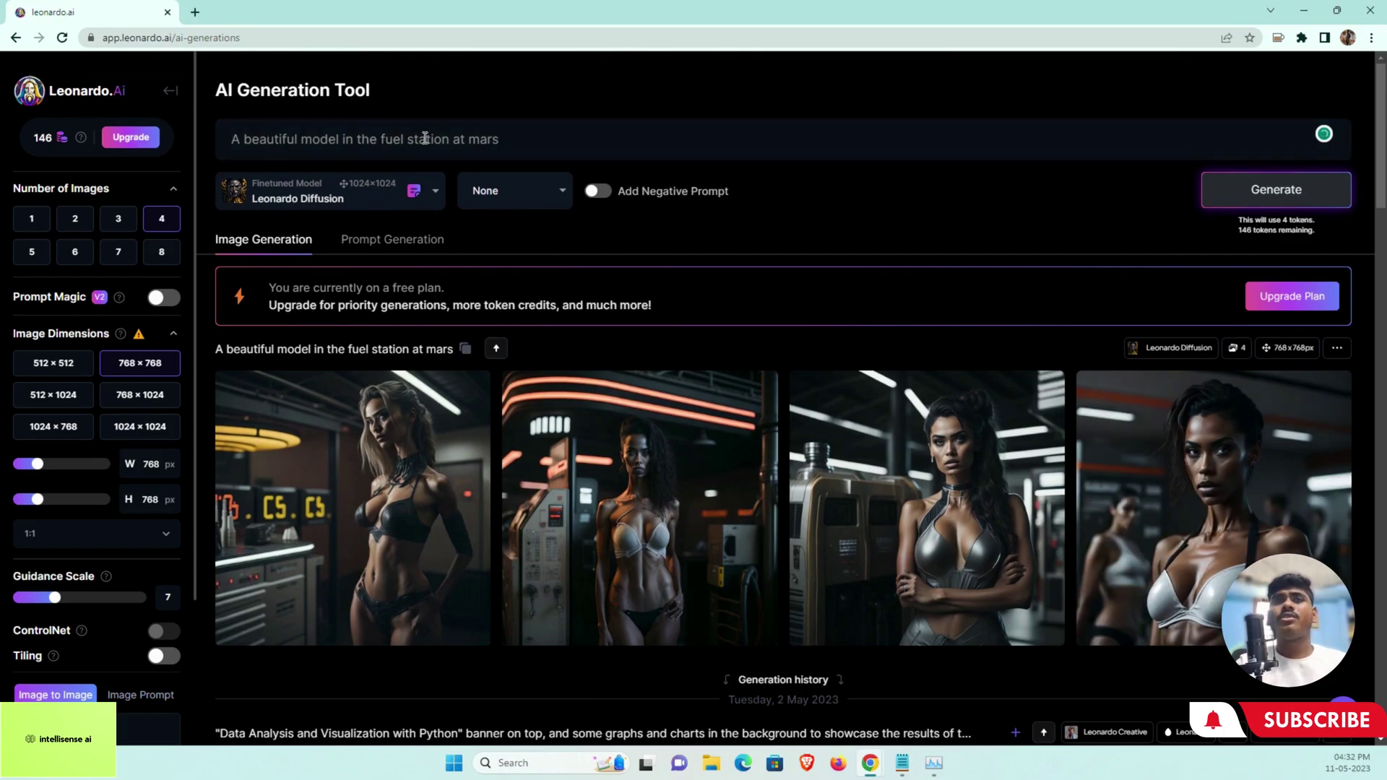
- Replace the prompt with 'a boy fight dinosaurs' and generate four new images
double_click(271, 138)
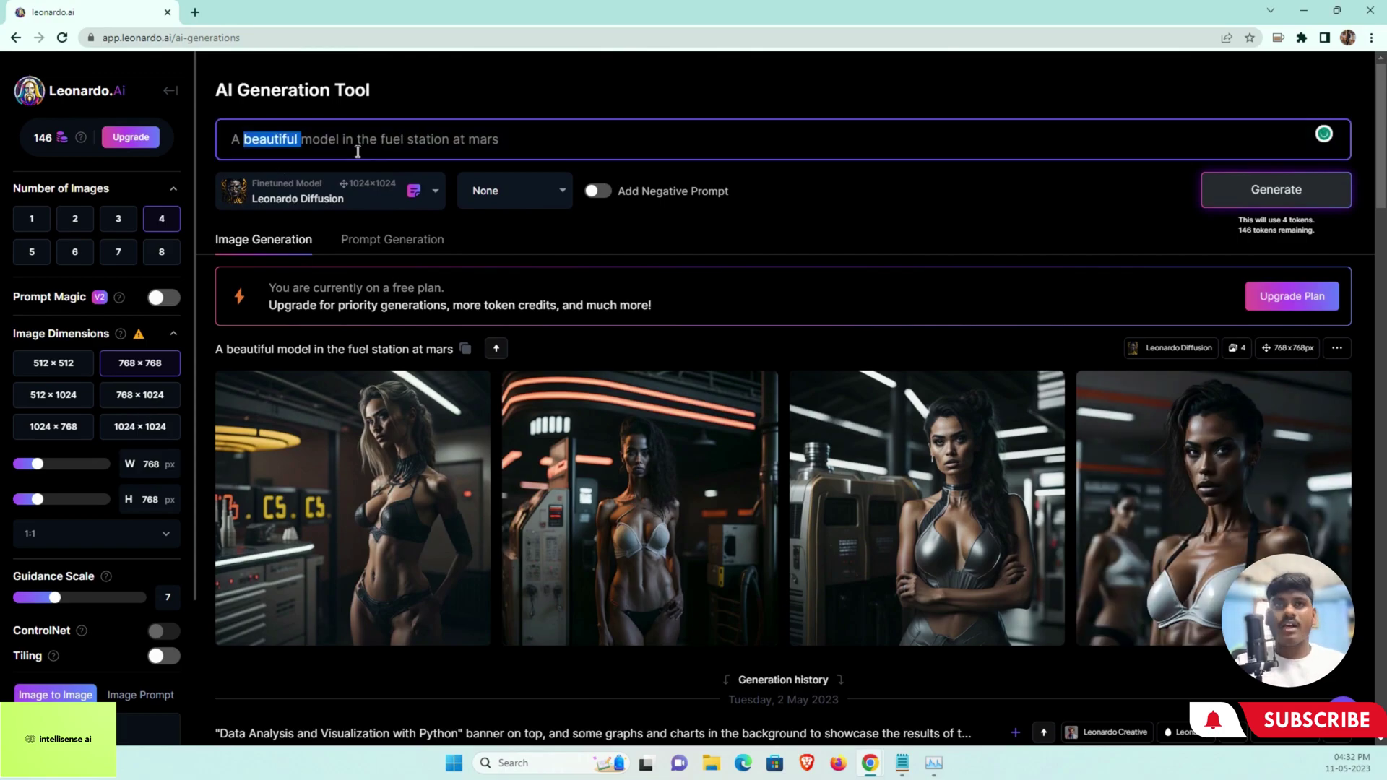
key(ctrl+a)
key(BackSpace)
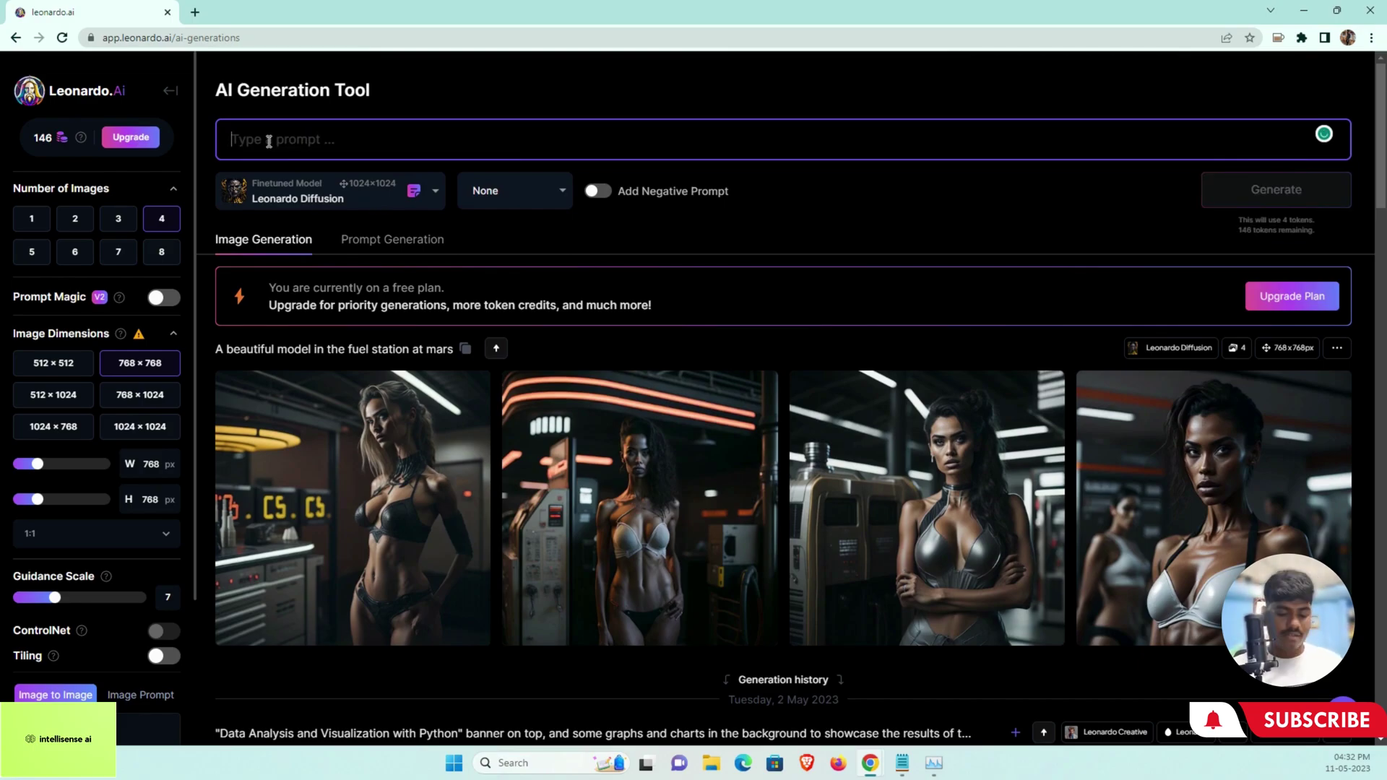
text(a)
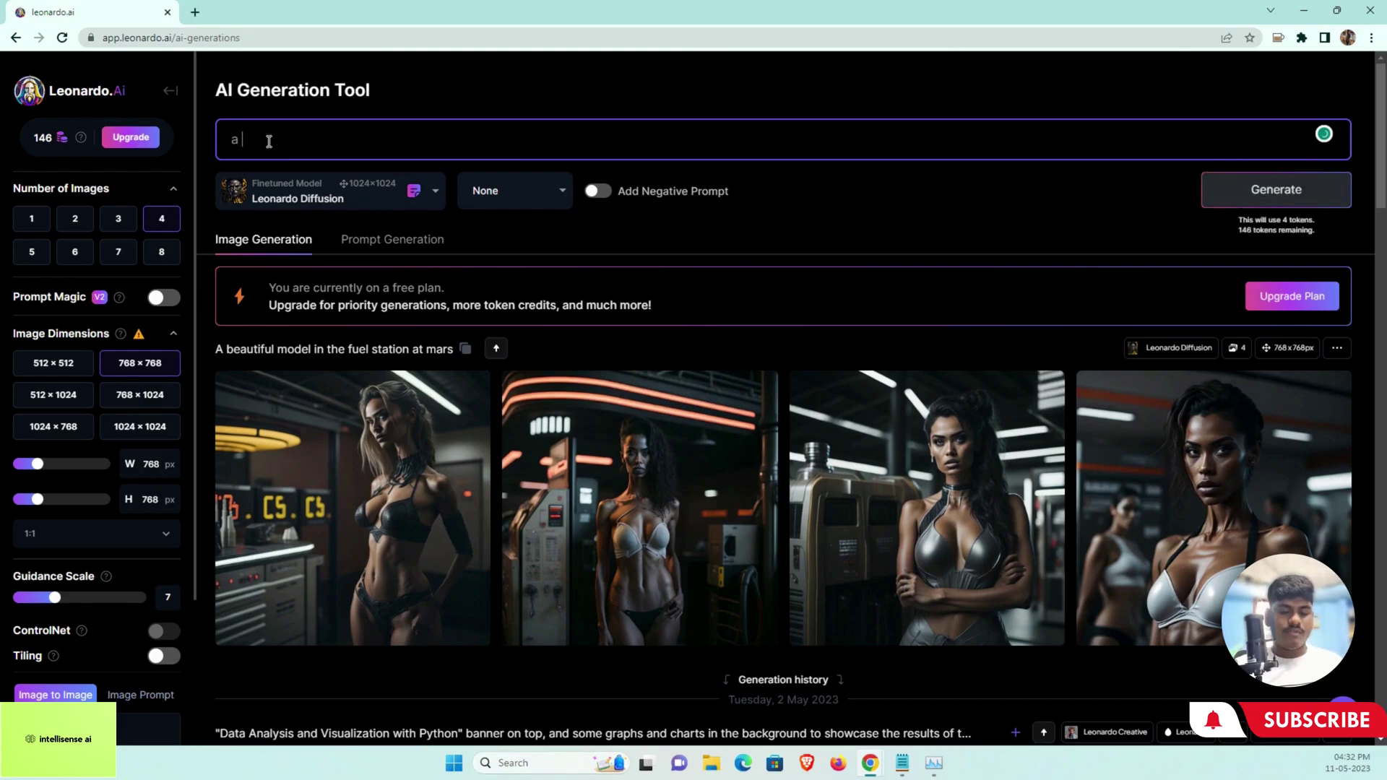
text( boy fight dinosaurs)
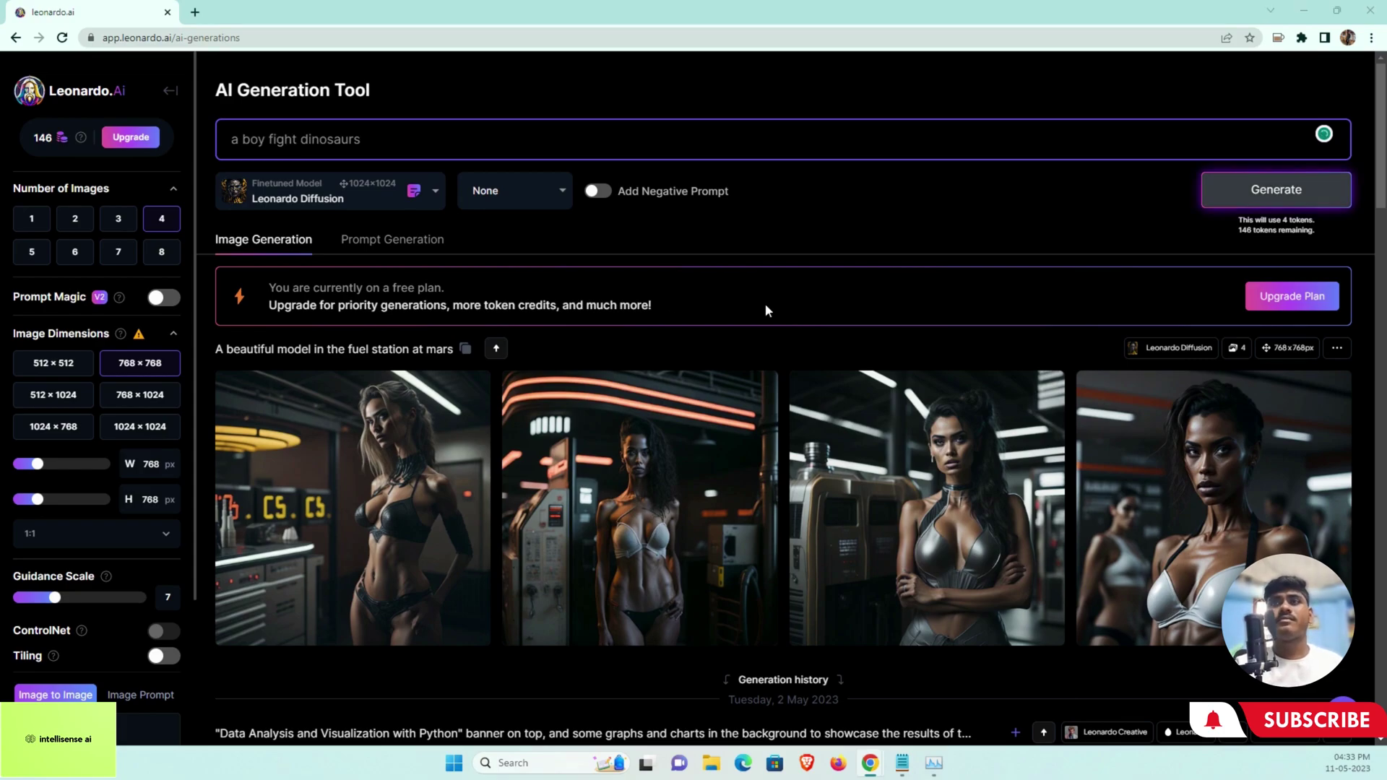
key(Return)
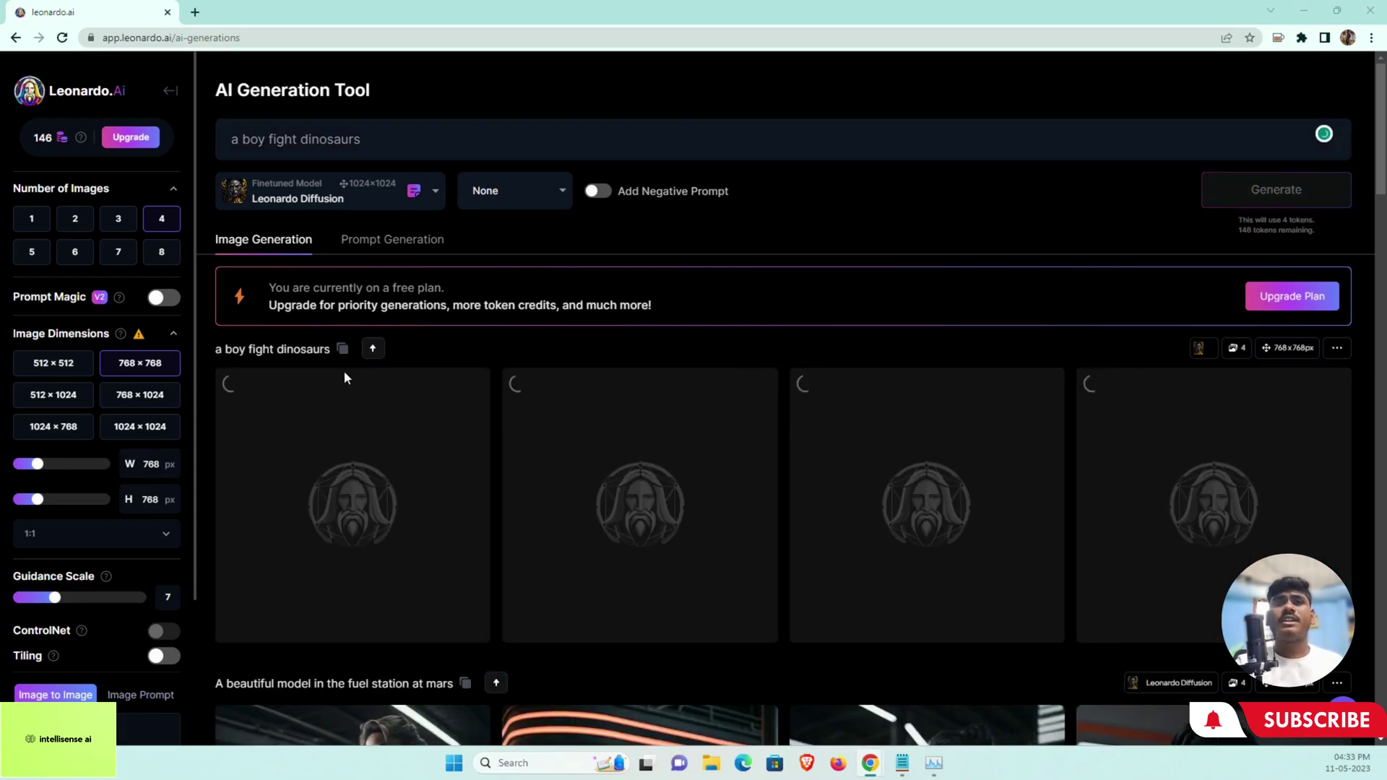
- Scroll the generations feed and return to the top to view the dinosaur results
scroll(520, 366, down, 15)
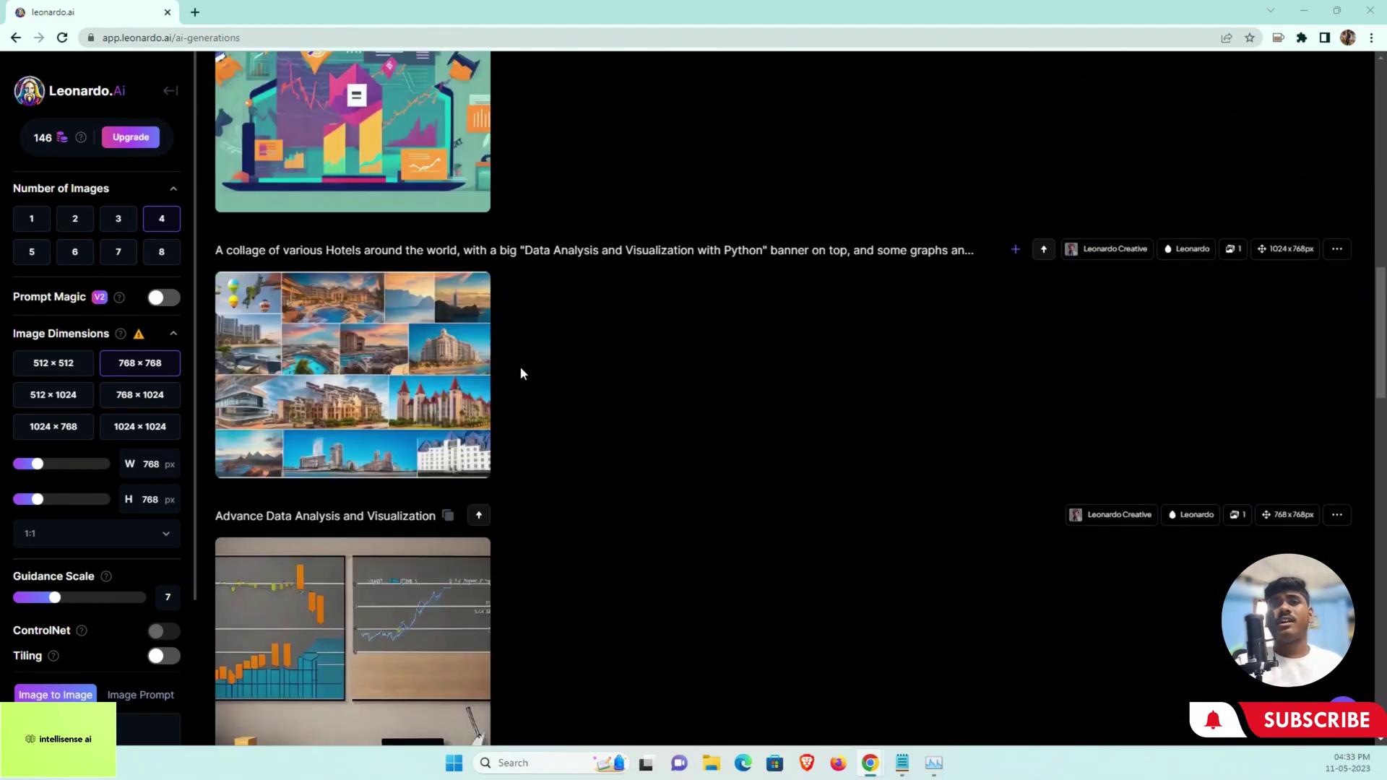
scroll(520, 366, down, 10)
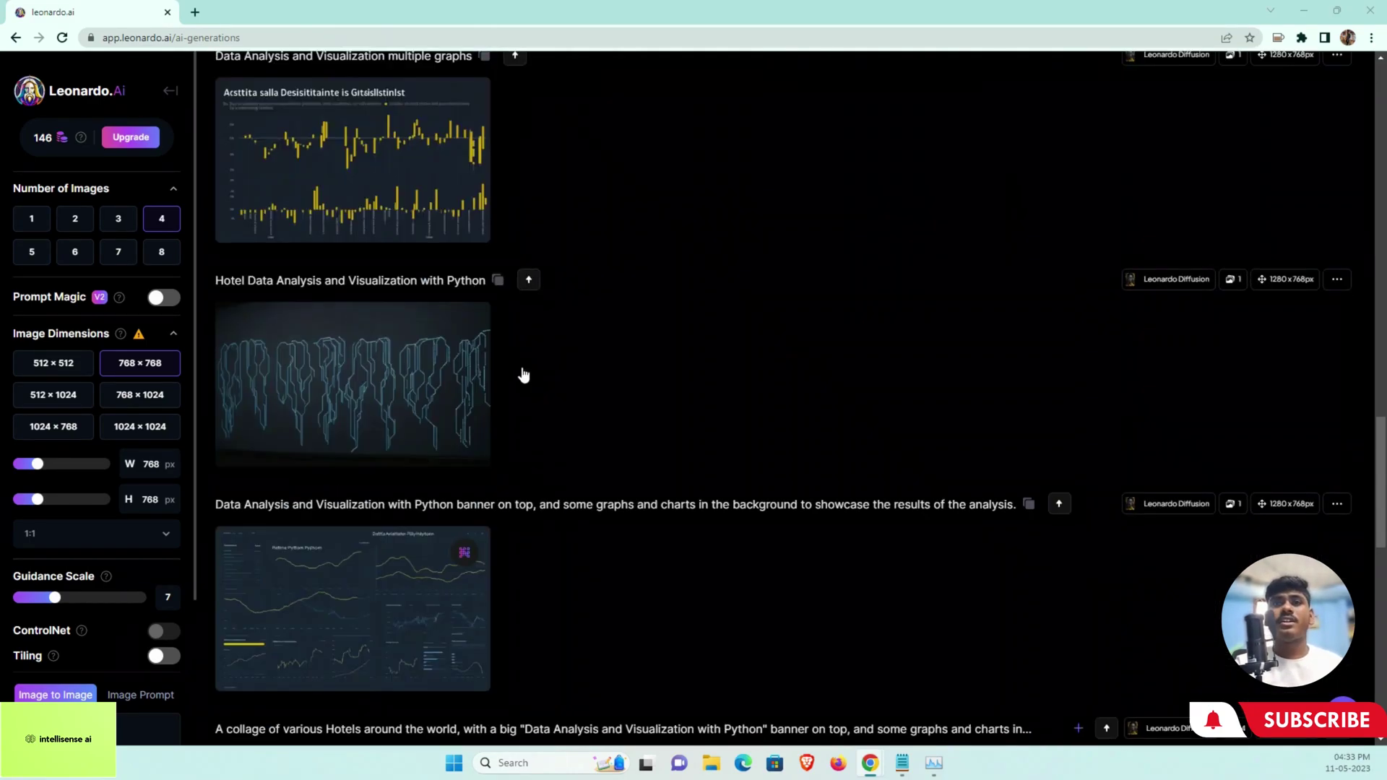
scroll(523, 374, down, 6)
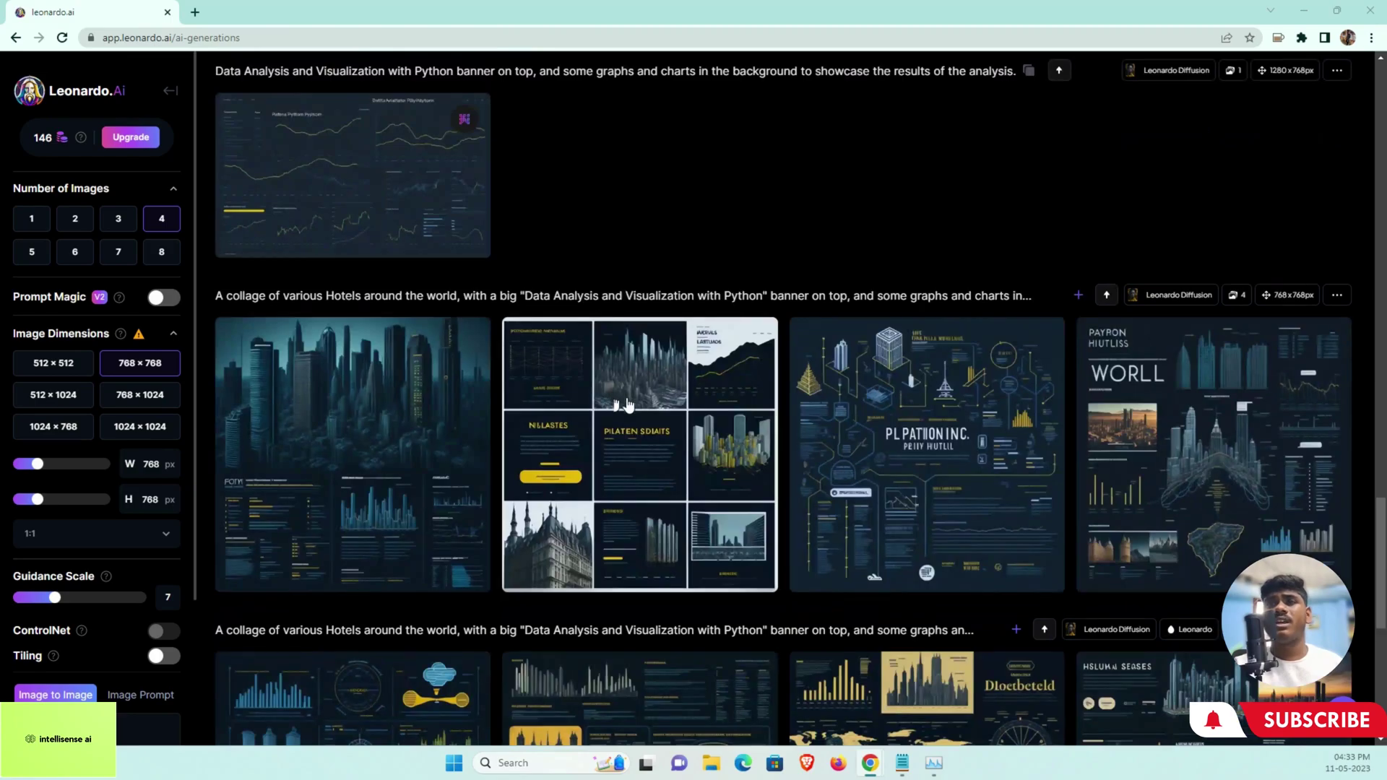
scroll(956, 470, down, 1)
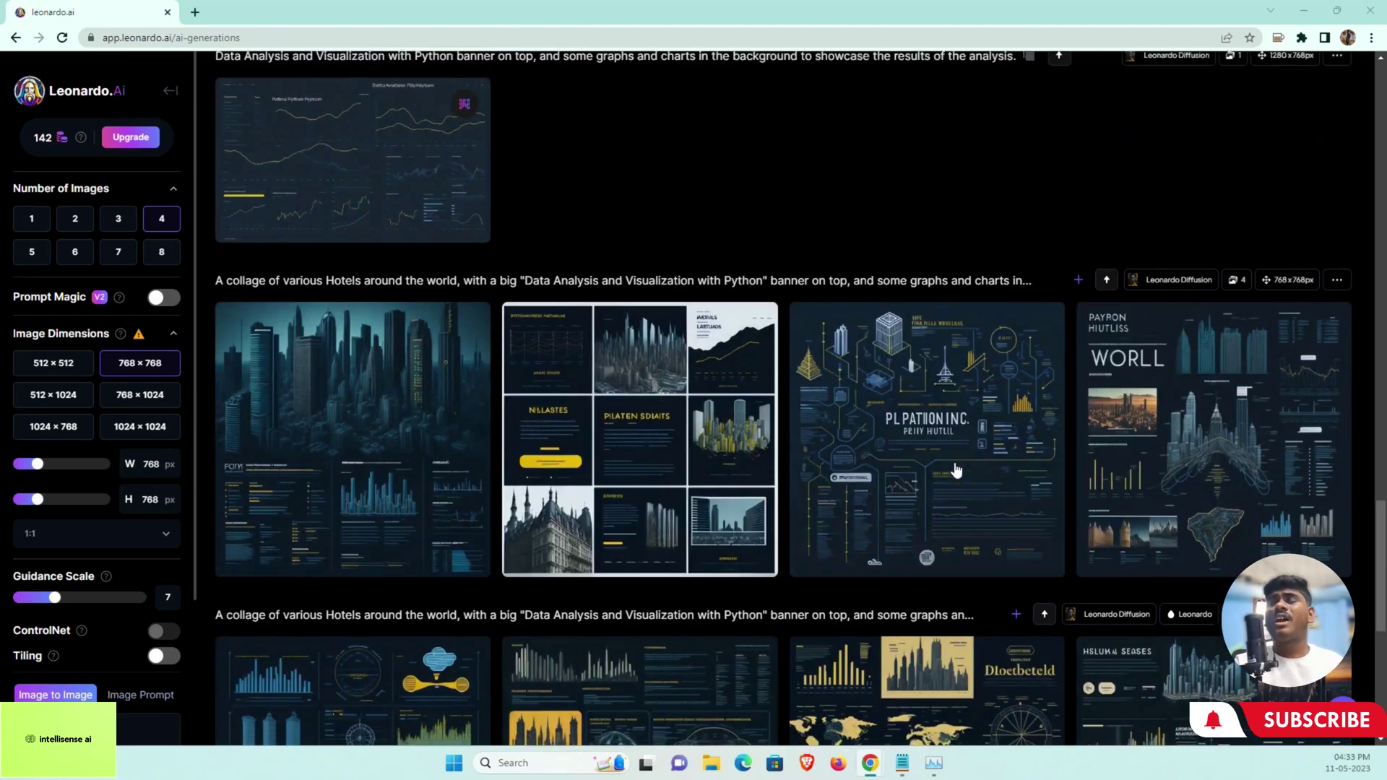
scroll(956, 470, down, 4)
scroll(956, 470, up, 20)
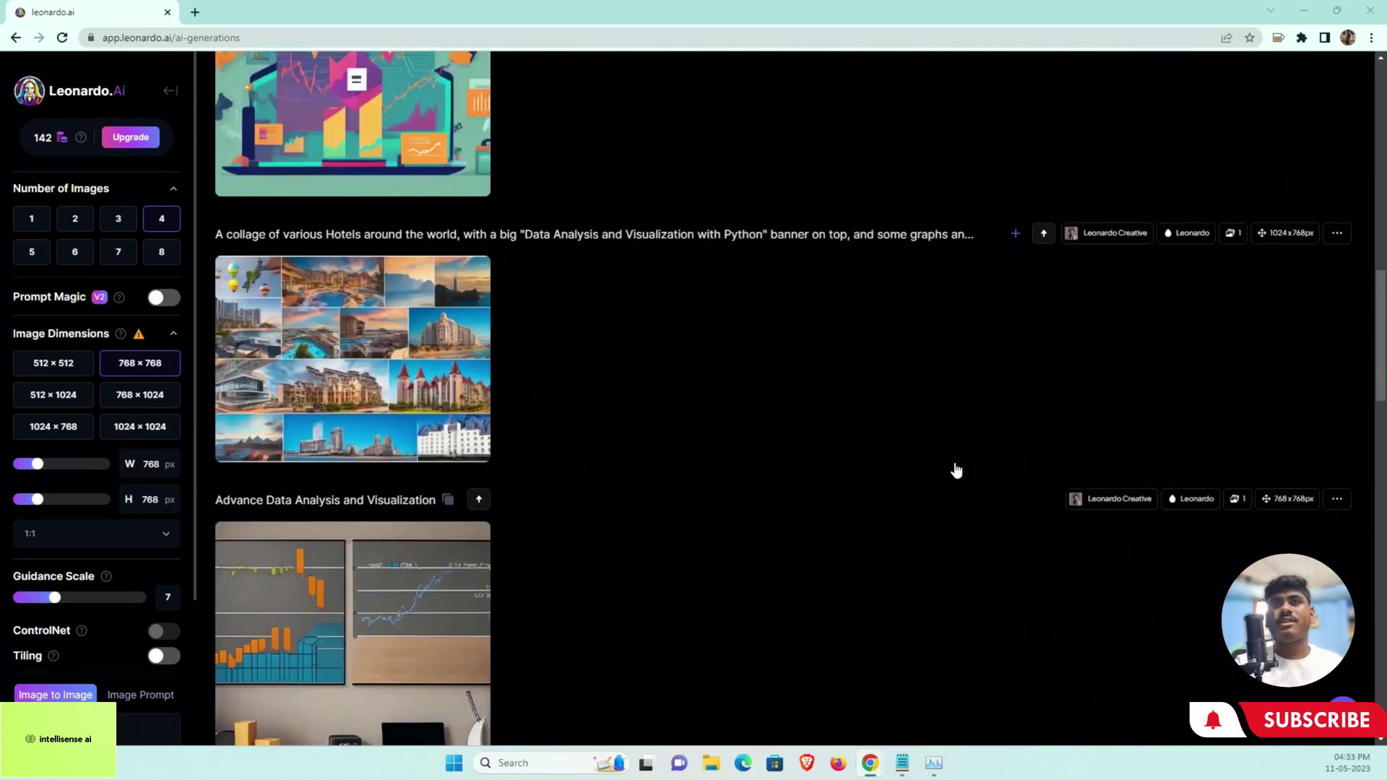
scroll(956, 471, up, 15)
scroll(343, 477, down, 1)
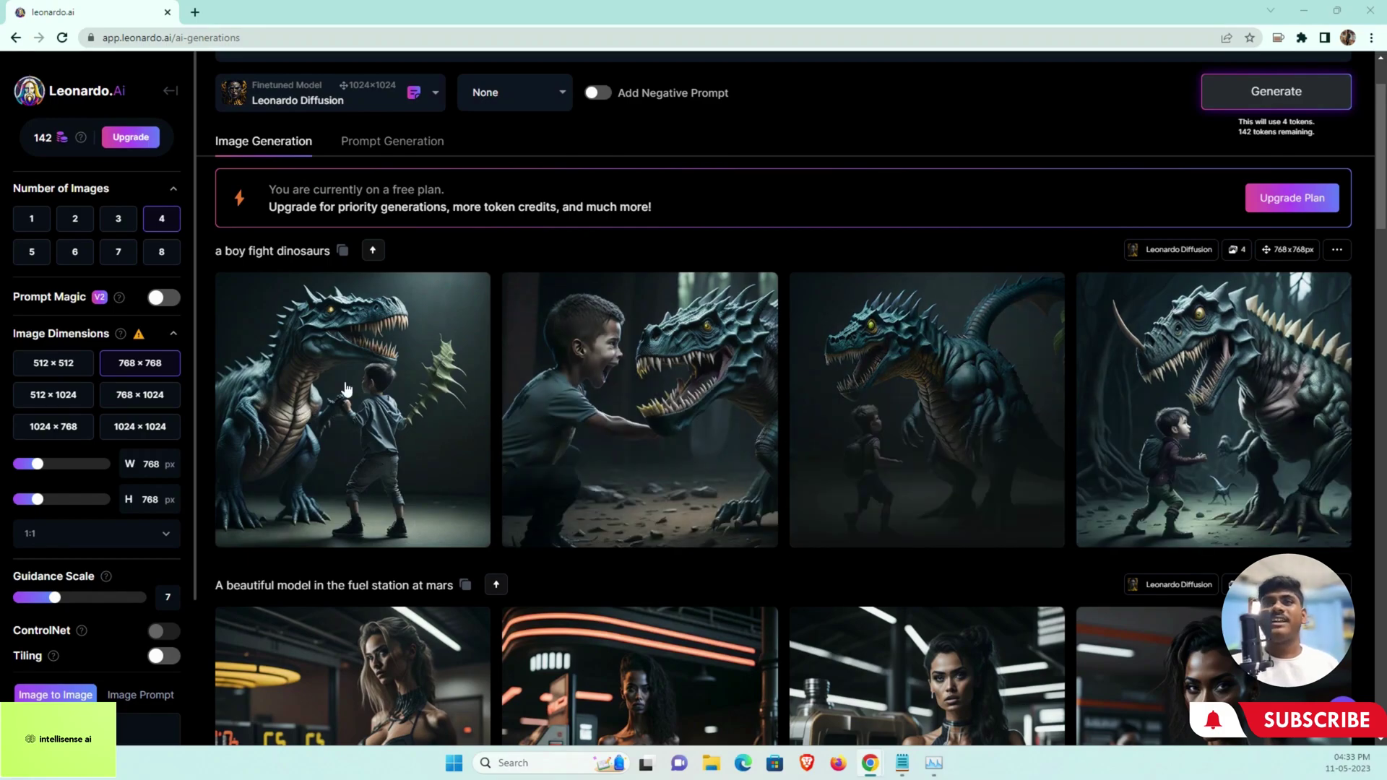
scroll(354, 398, up, 2)
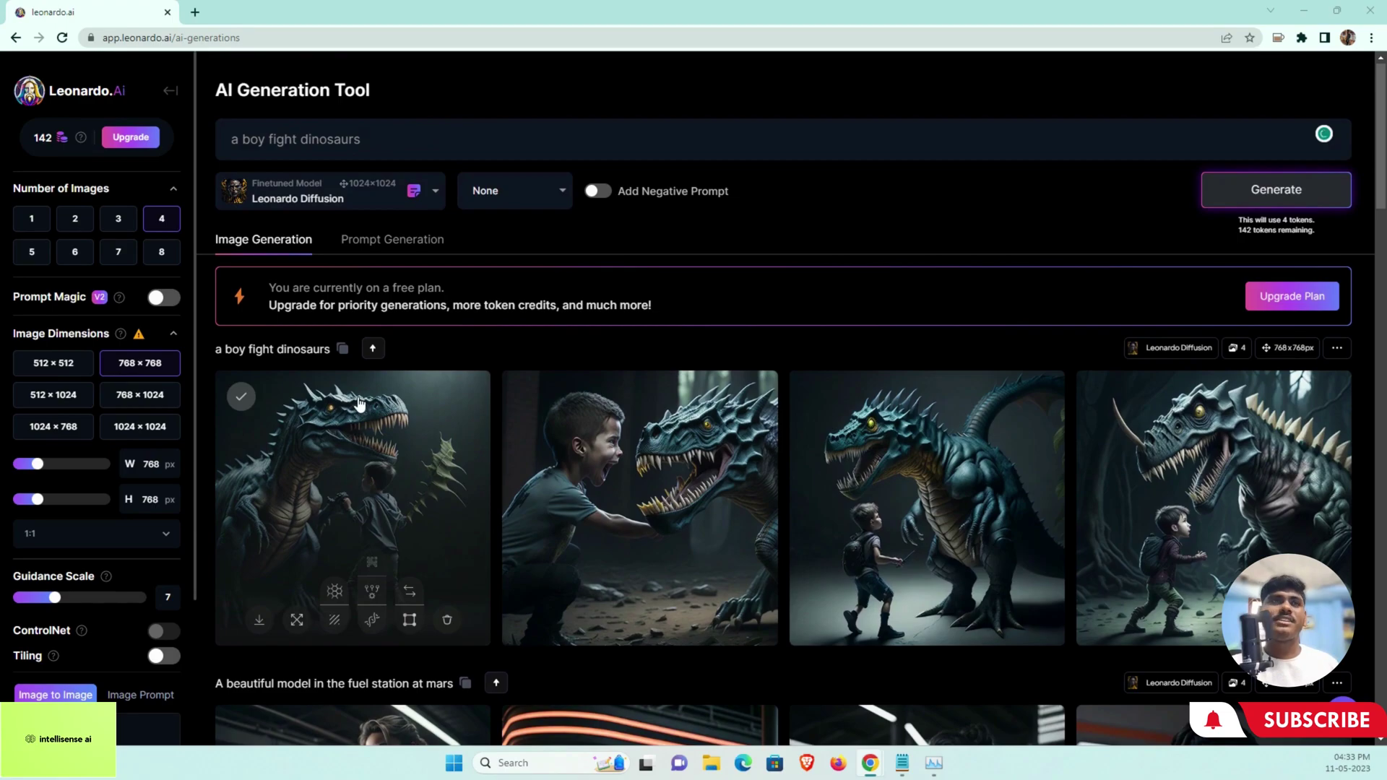
- Swap the Leonardo.Ai tab for a new tab loading creator.nightcafe.studio
click(195, 13)
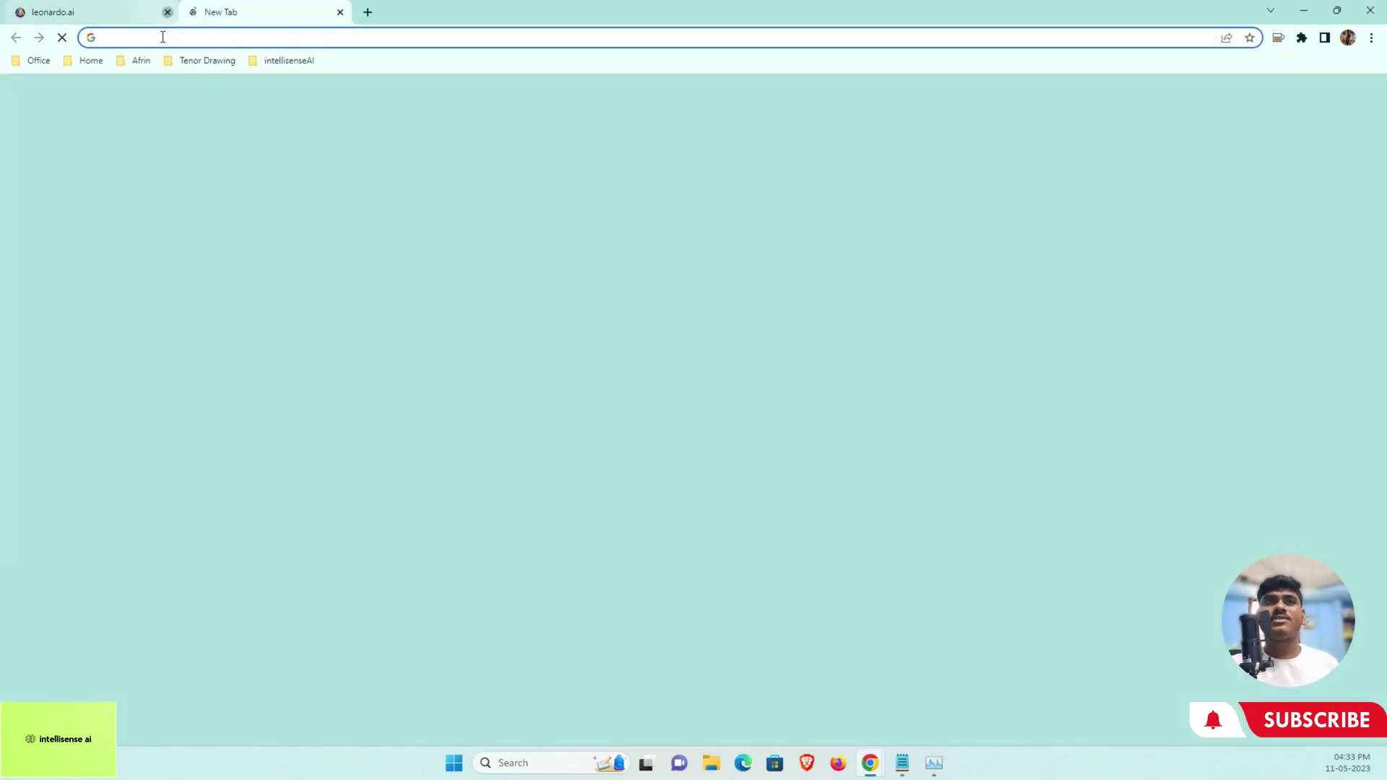
click(167, 12)
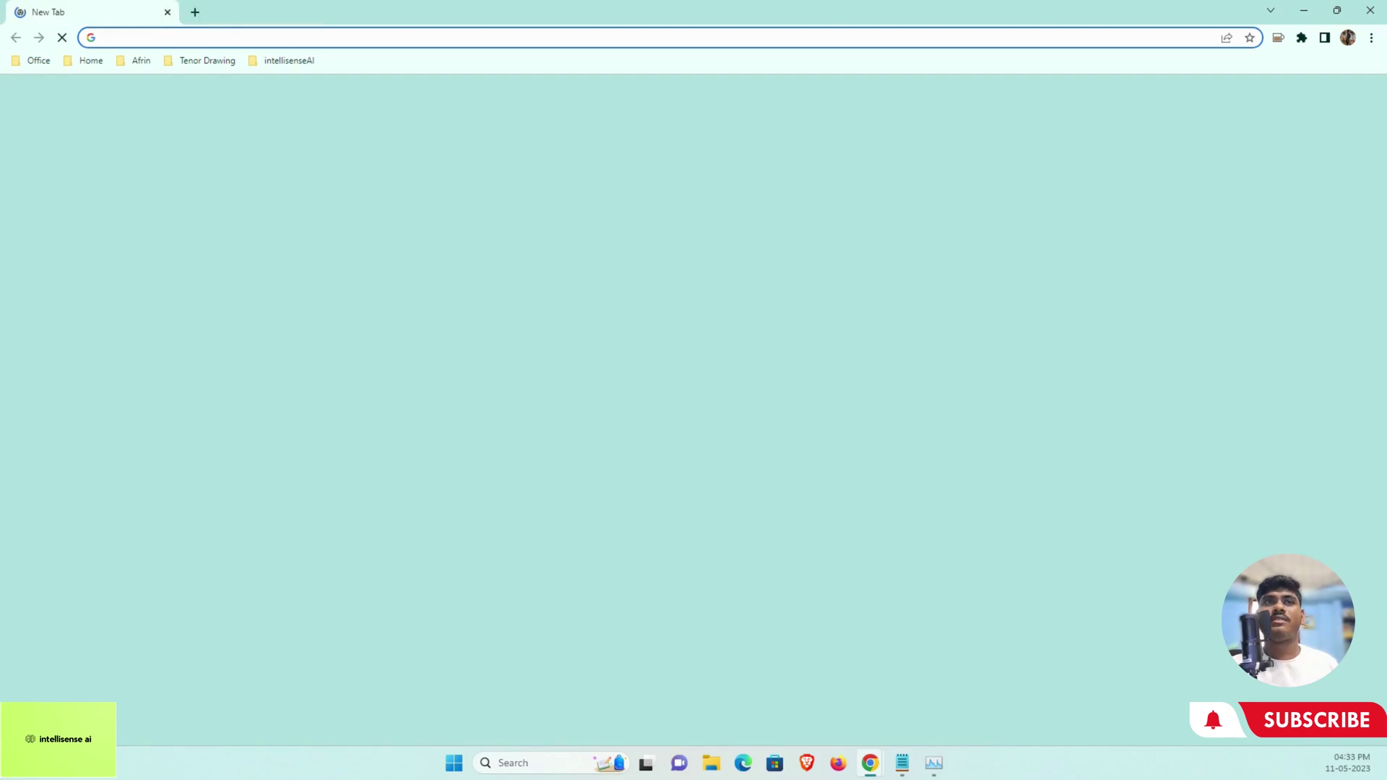
key(alt+Tab)
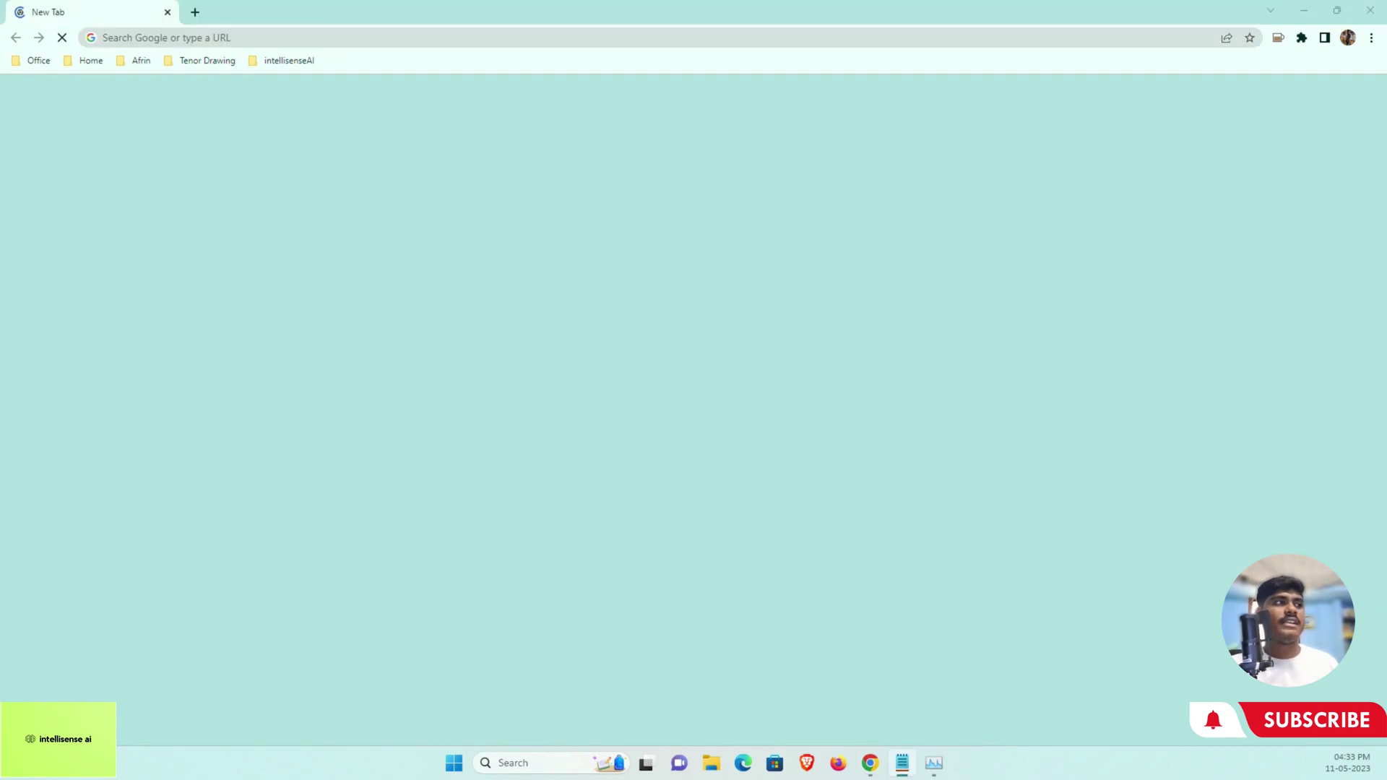
click(255, 36)
text(creator)
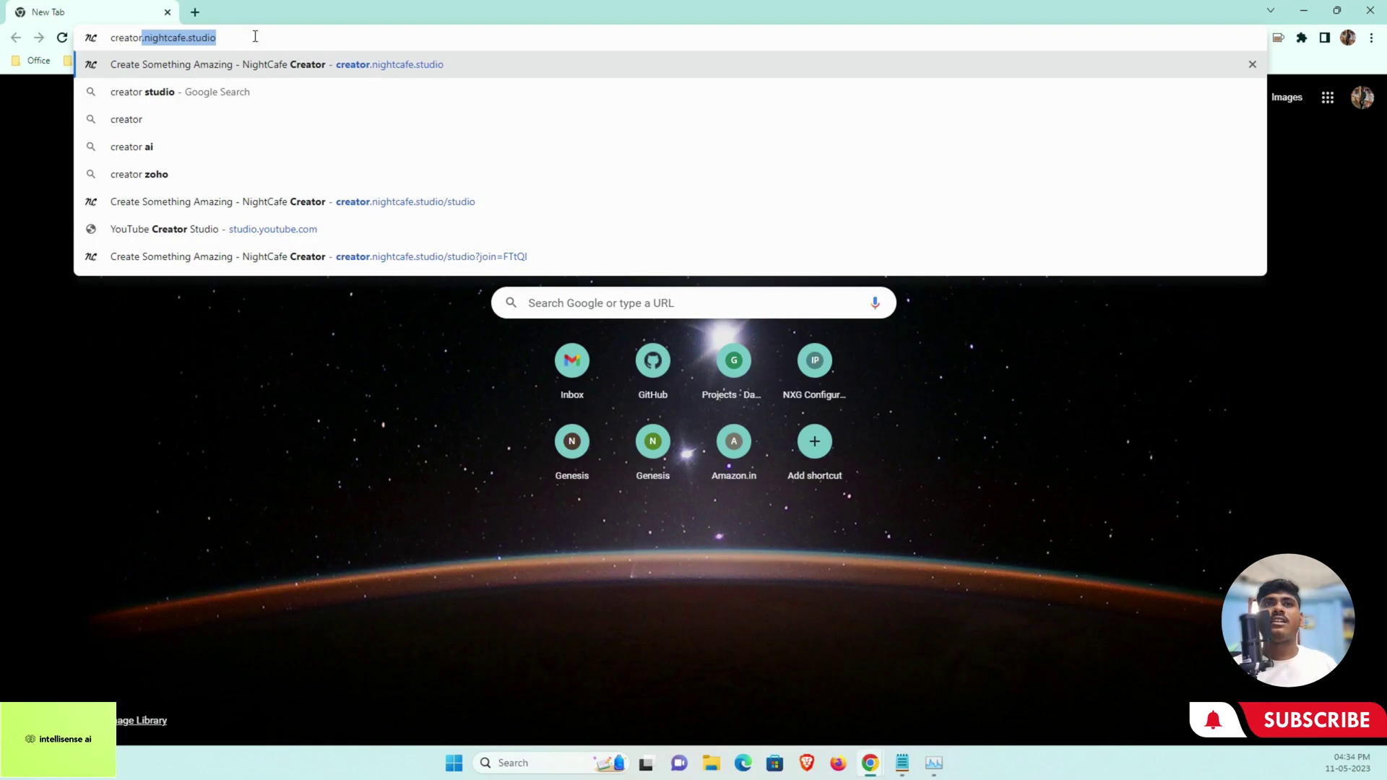
key(Right)
key(Return)
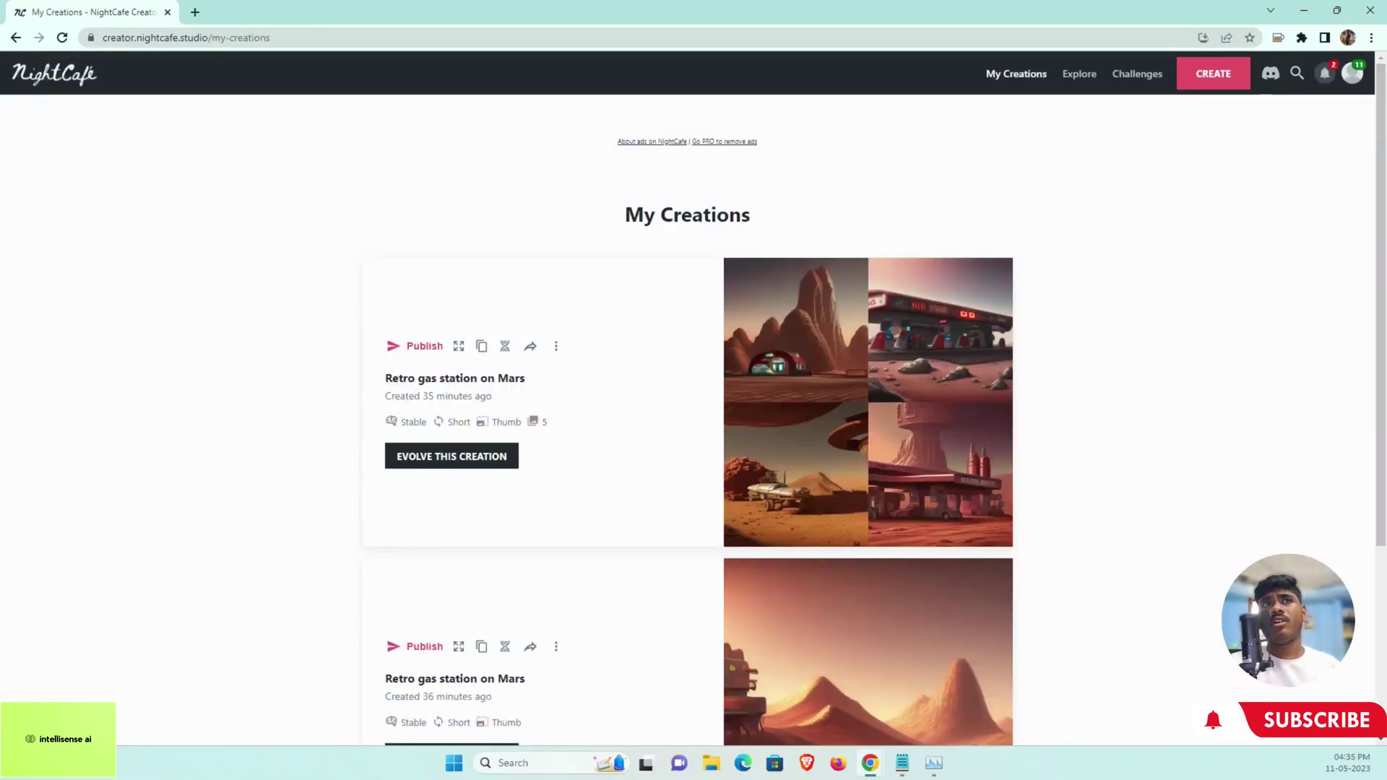
- Create NightCafe images from the text prompt 'A Model make a coding'
click(1214, 85)
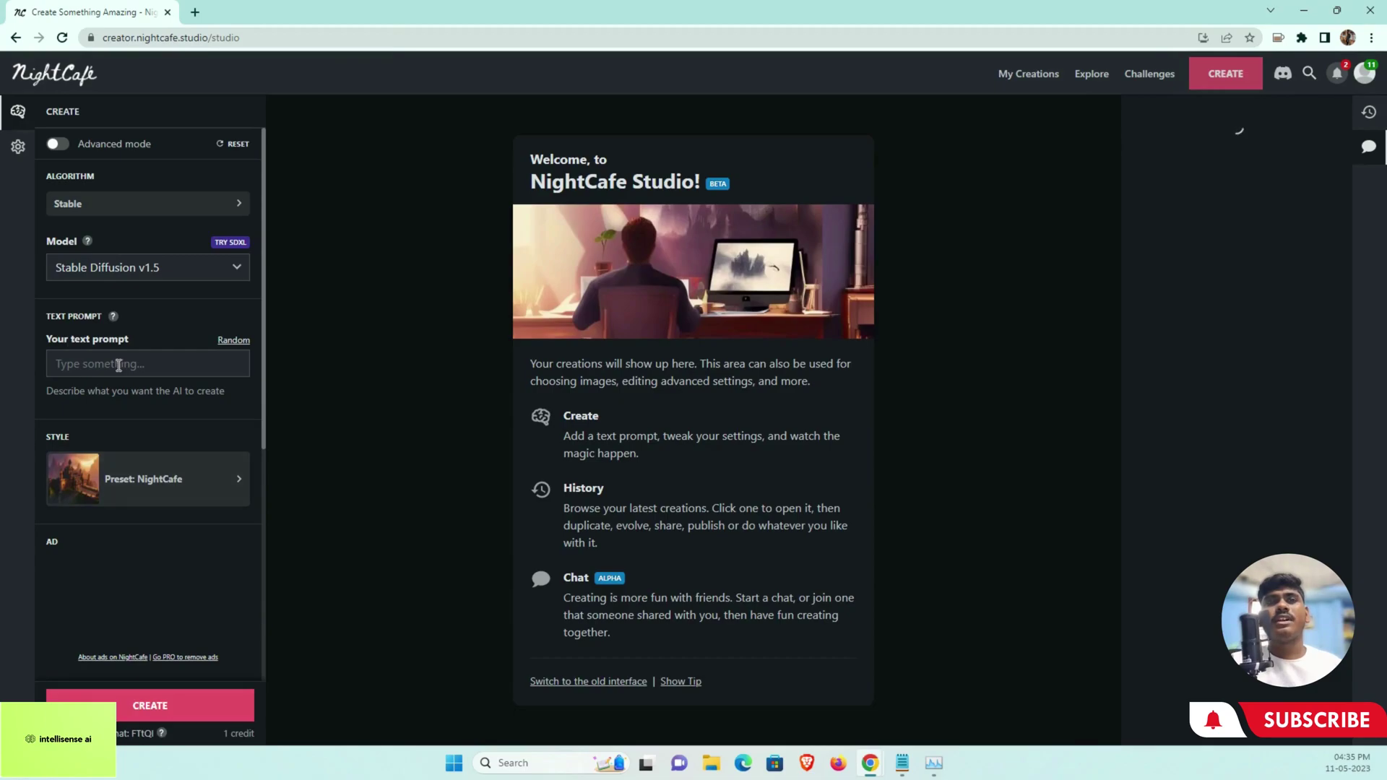
click(119, 365)
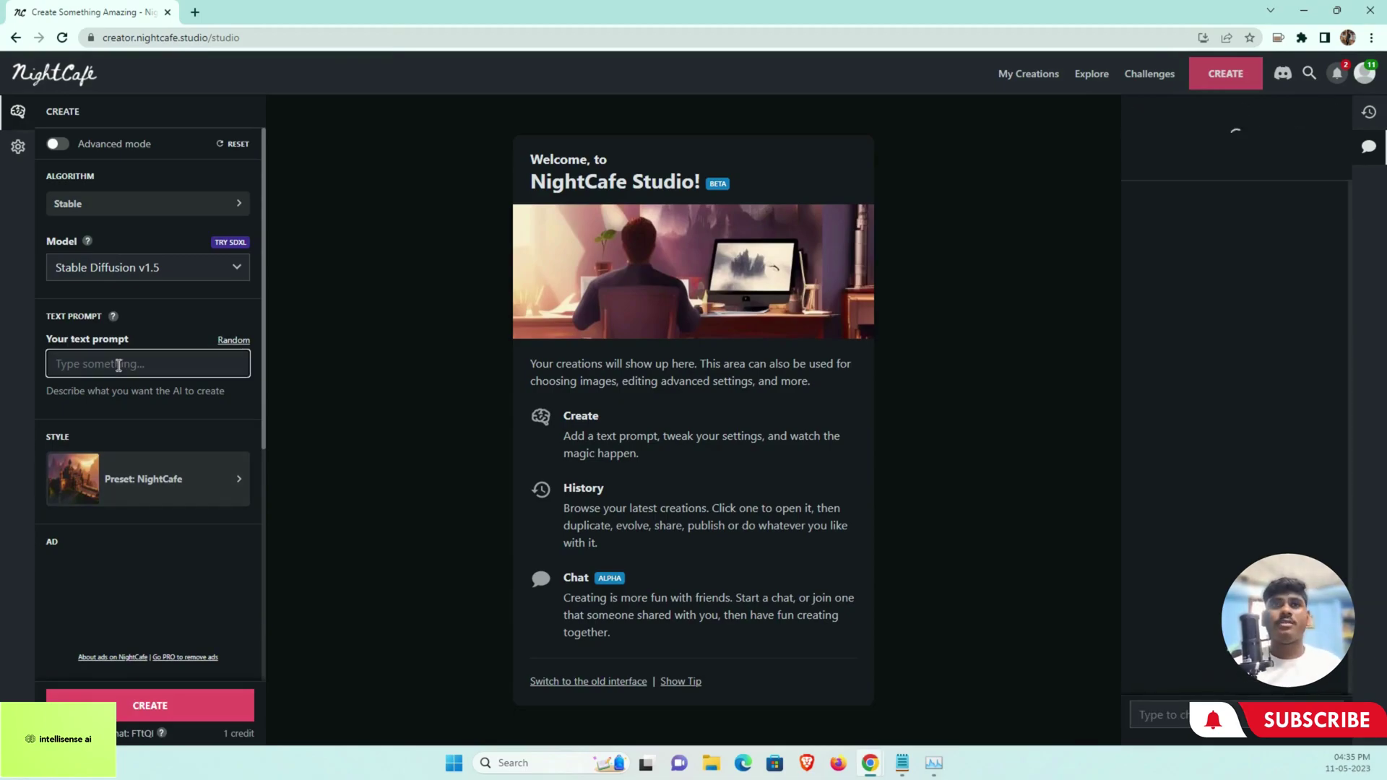
text(A Model make a coding)
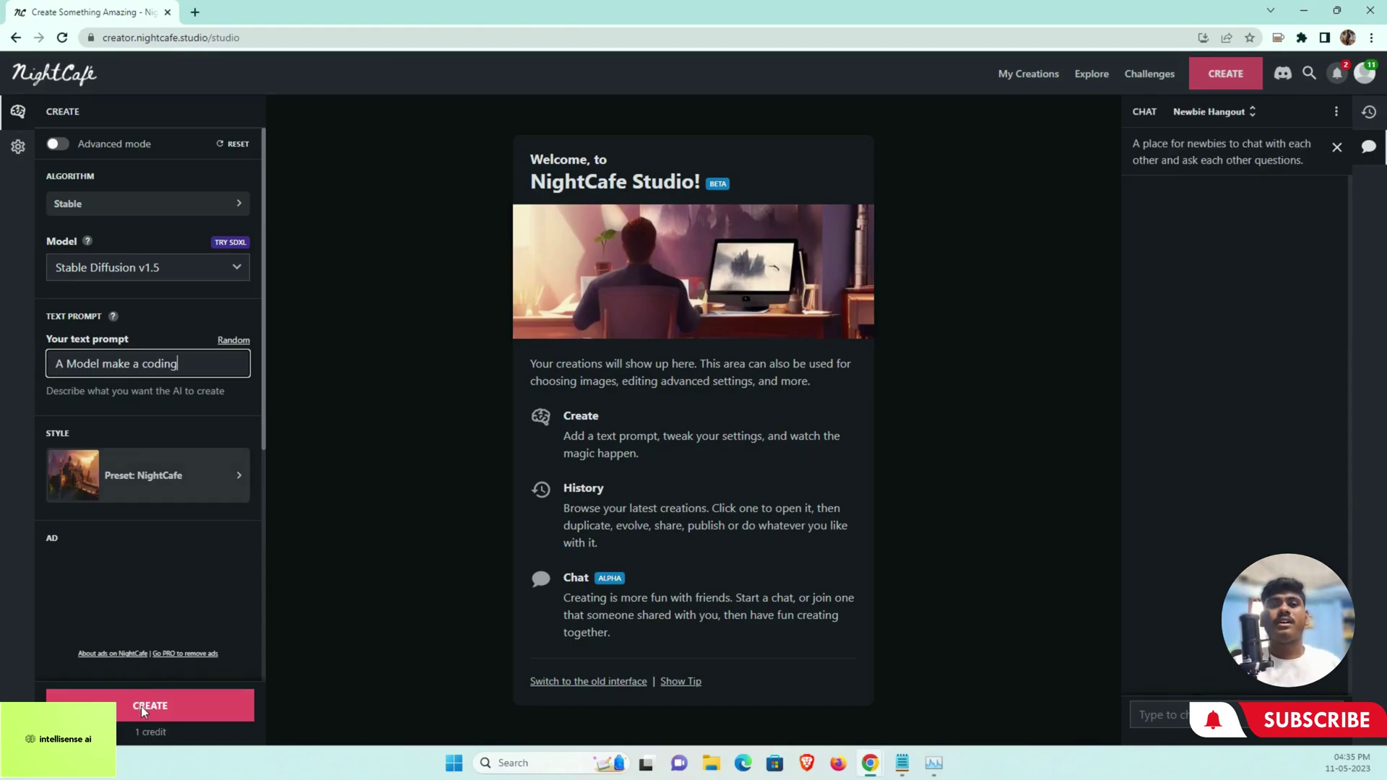
click(141, 705)
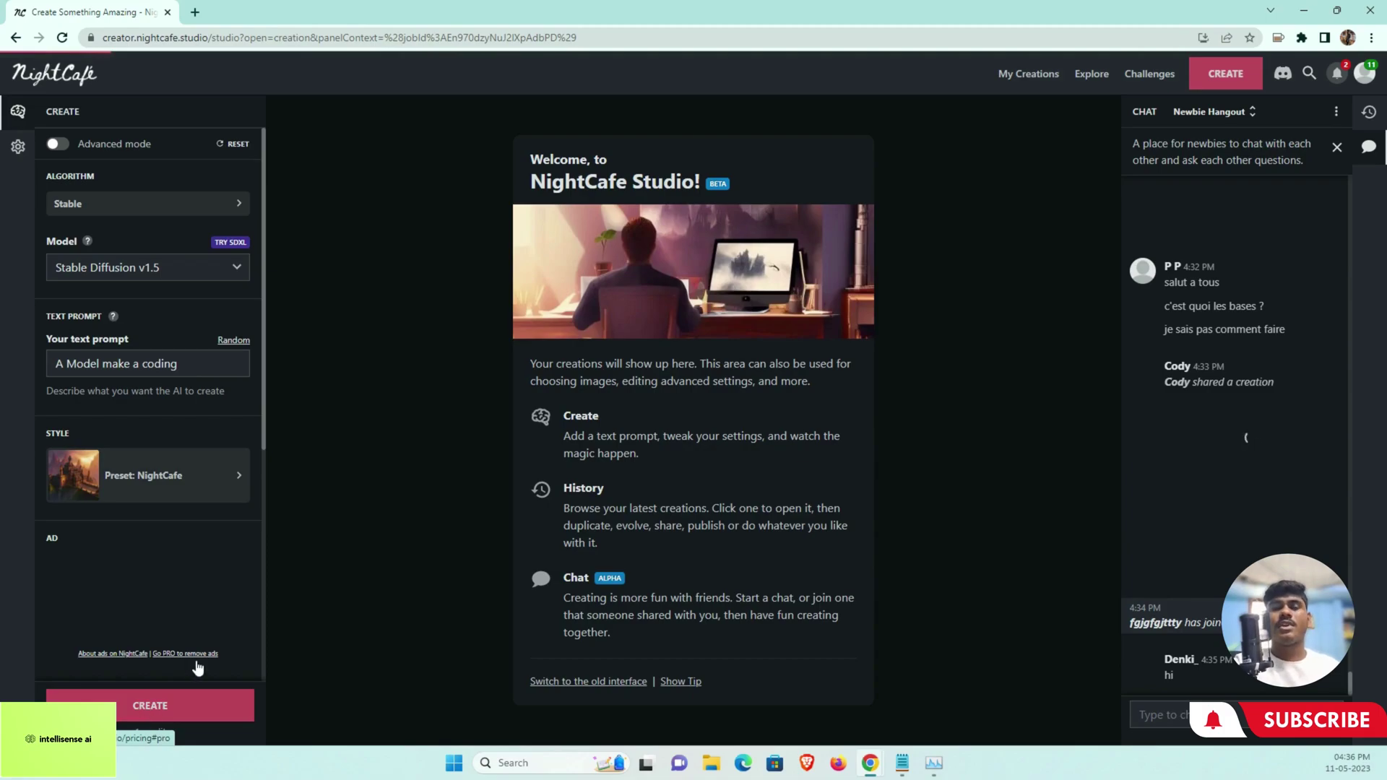
- Scroll the creation page and left panel to review the four finished coding images
scroll(209, 660, down, 5)
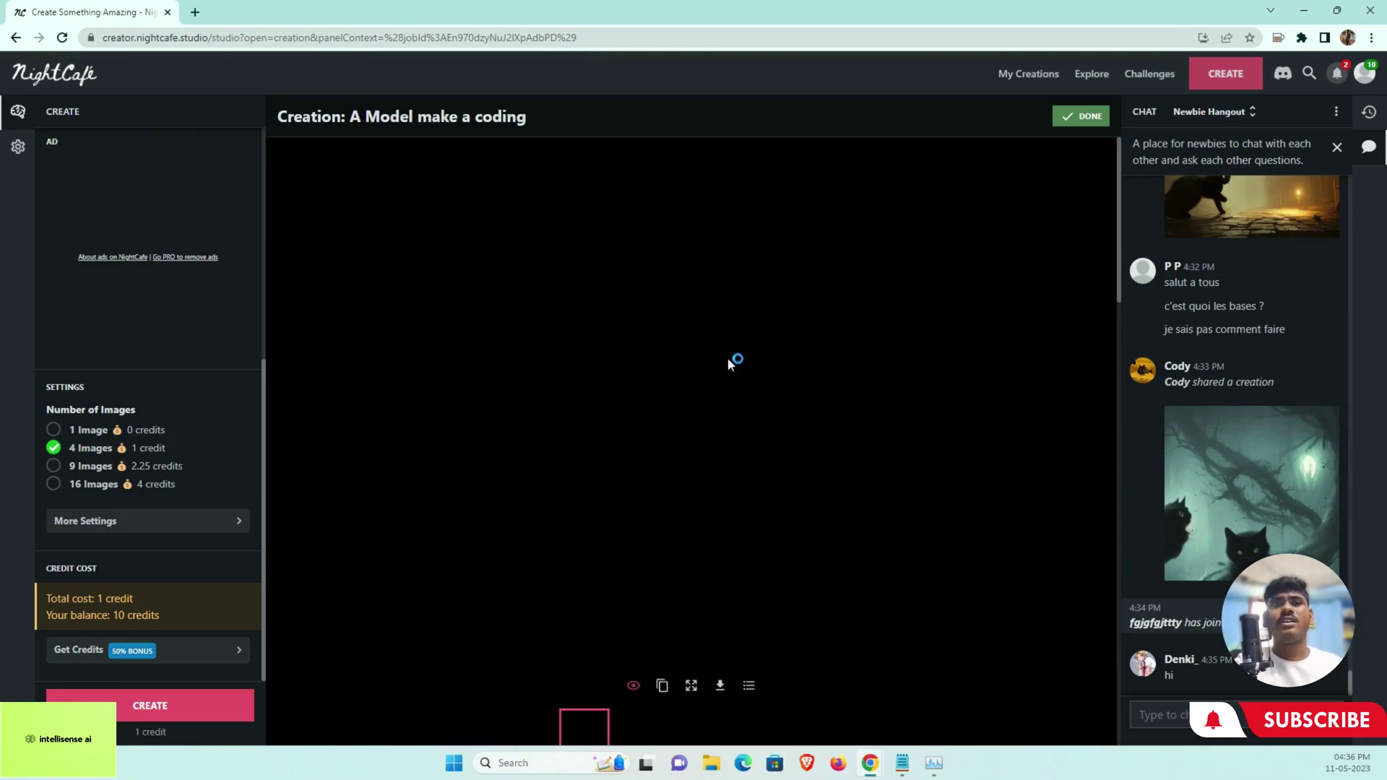
scroll(585, 405, down, 5)
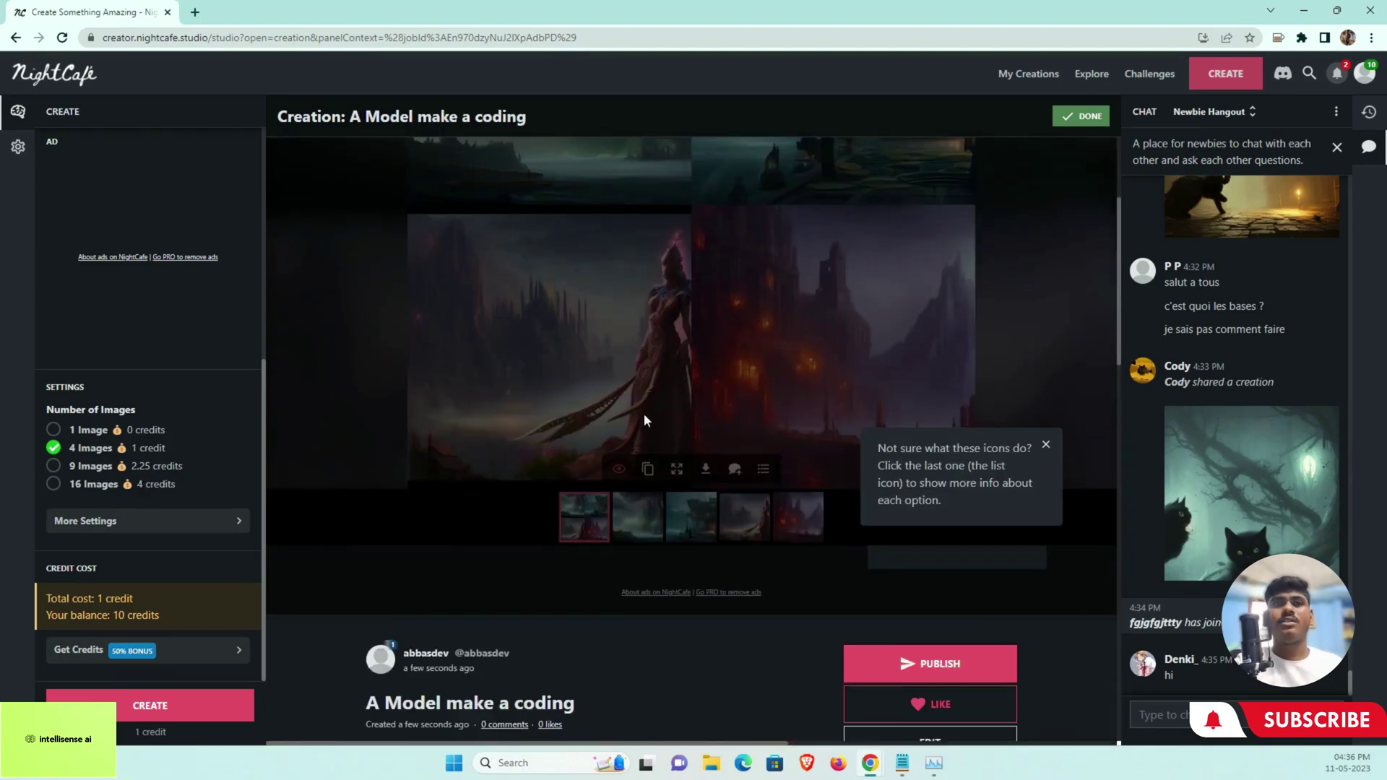
scroll(661, 425, up, 2)
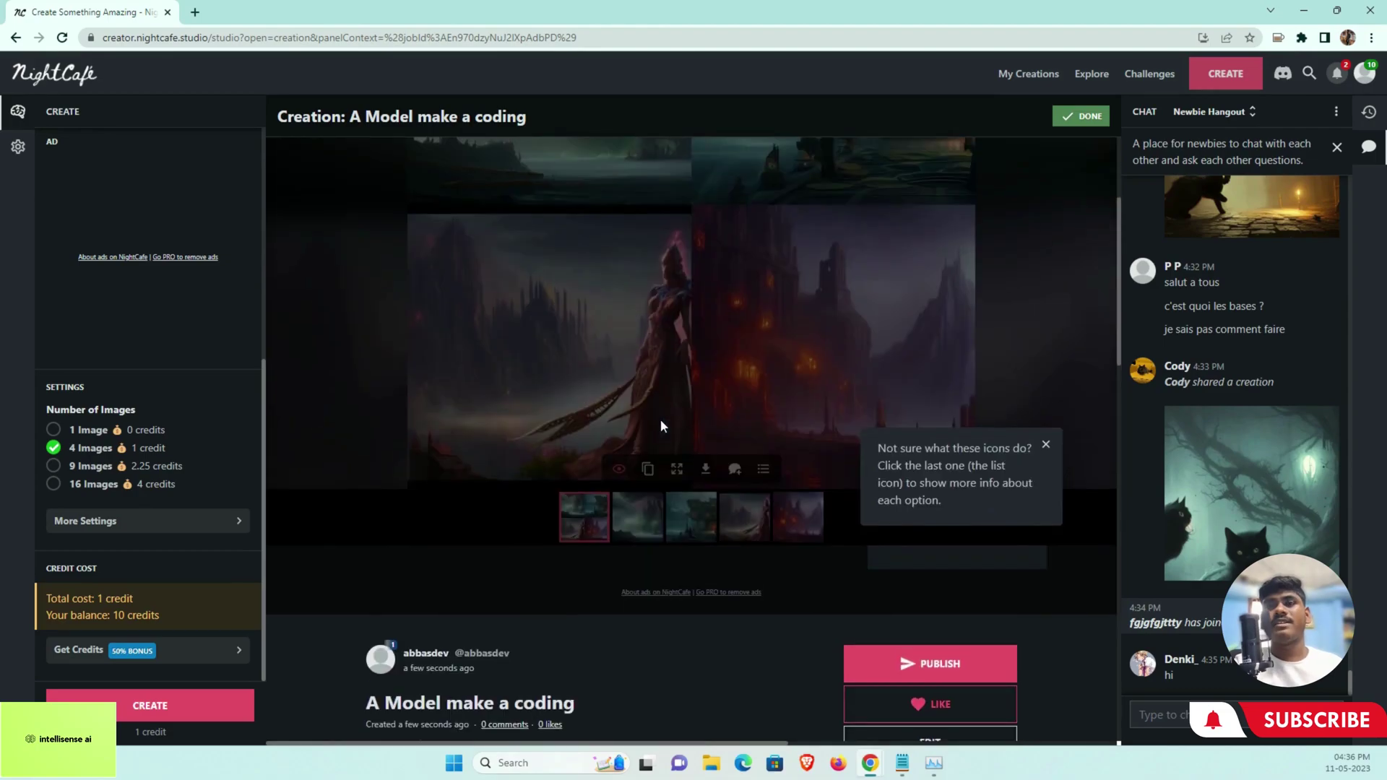
scroll(665, 426, up, 3)
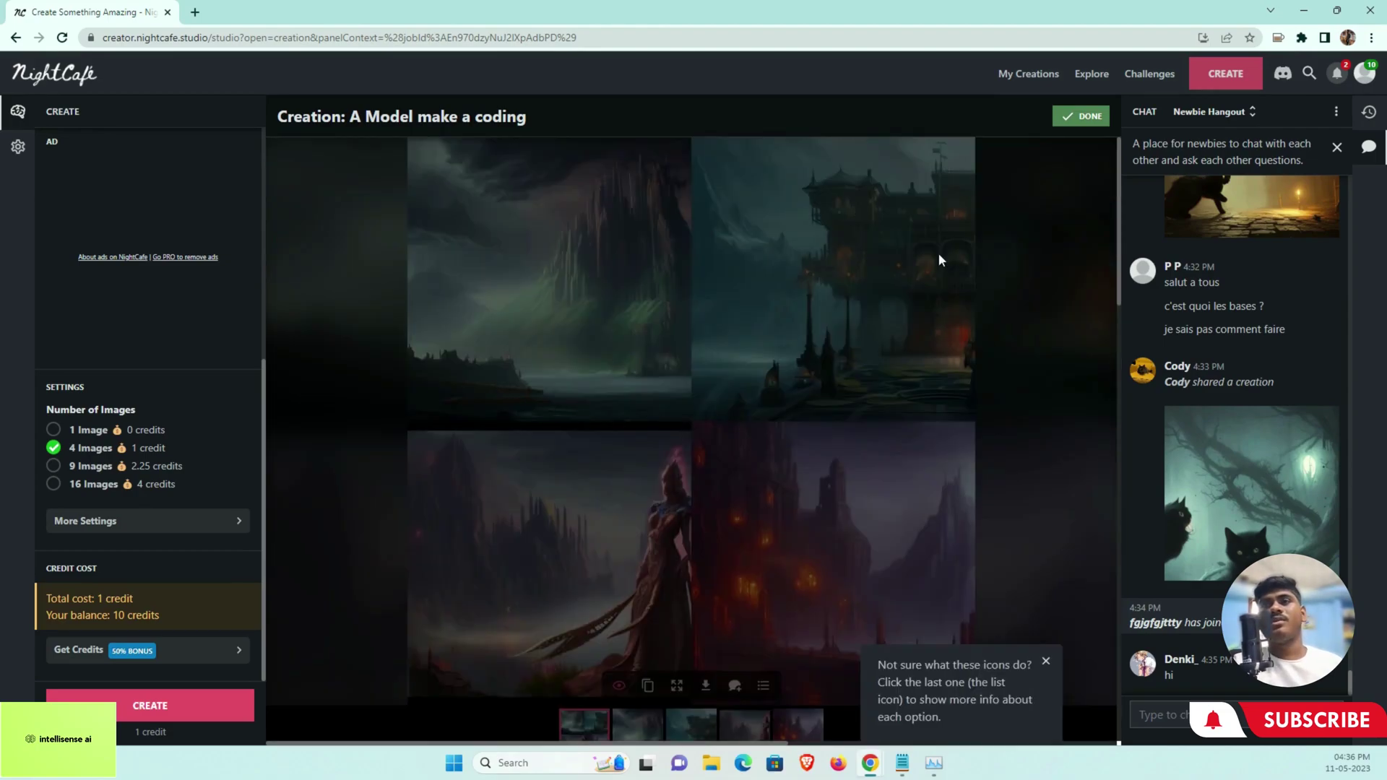
scroll(618, 470, down, 3)
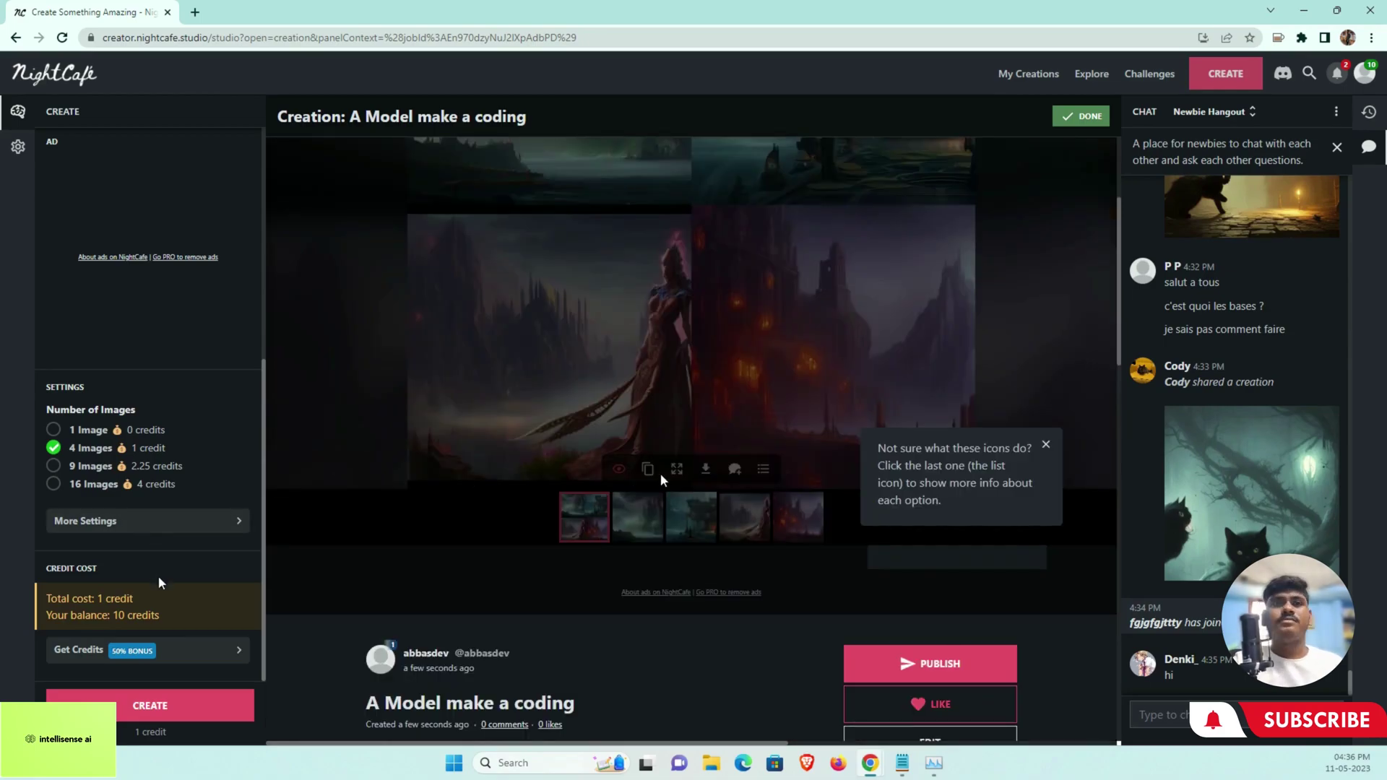
scroll(163, 556, up, 5)
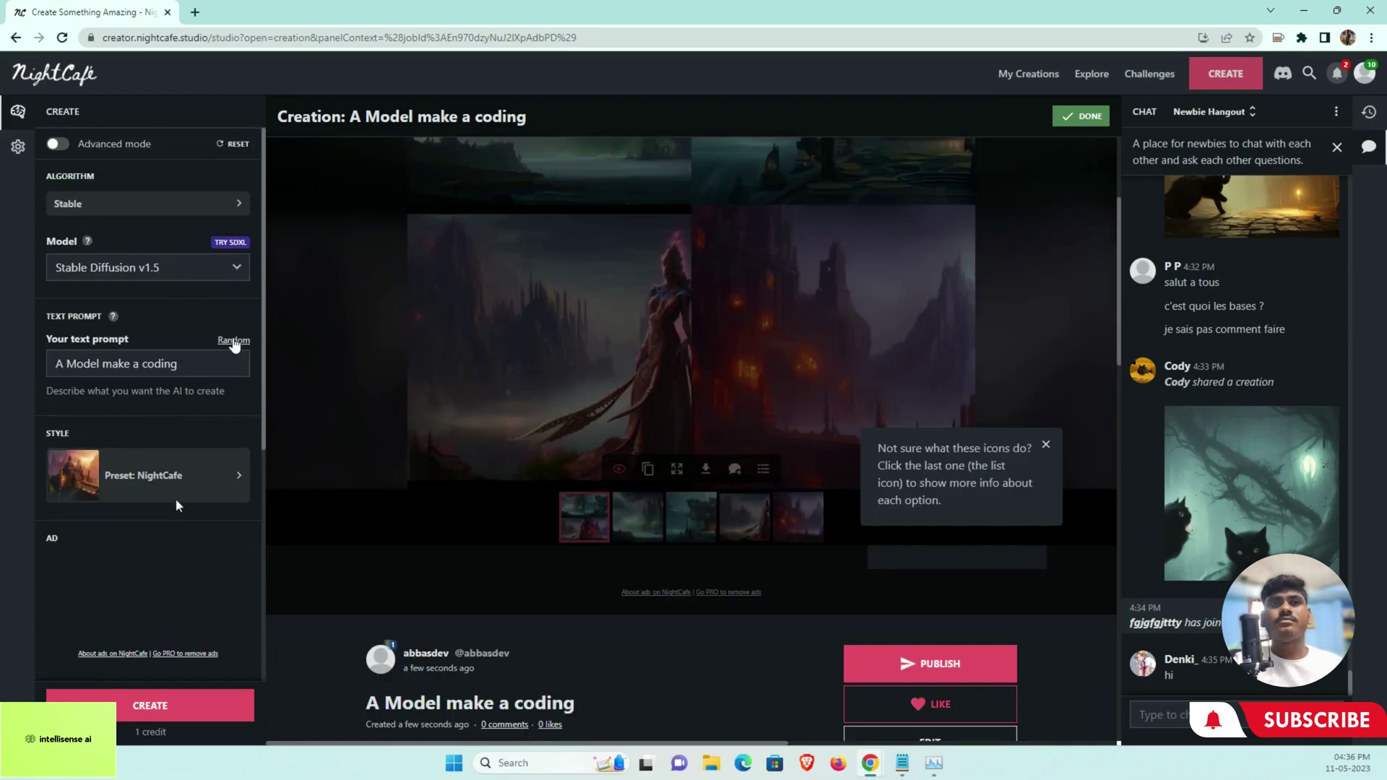
- Randomize the prompt until it reads 'Abandoned mining town' and create images from it
click(233, 341)
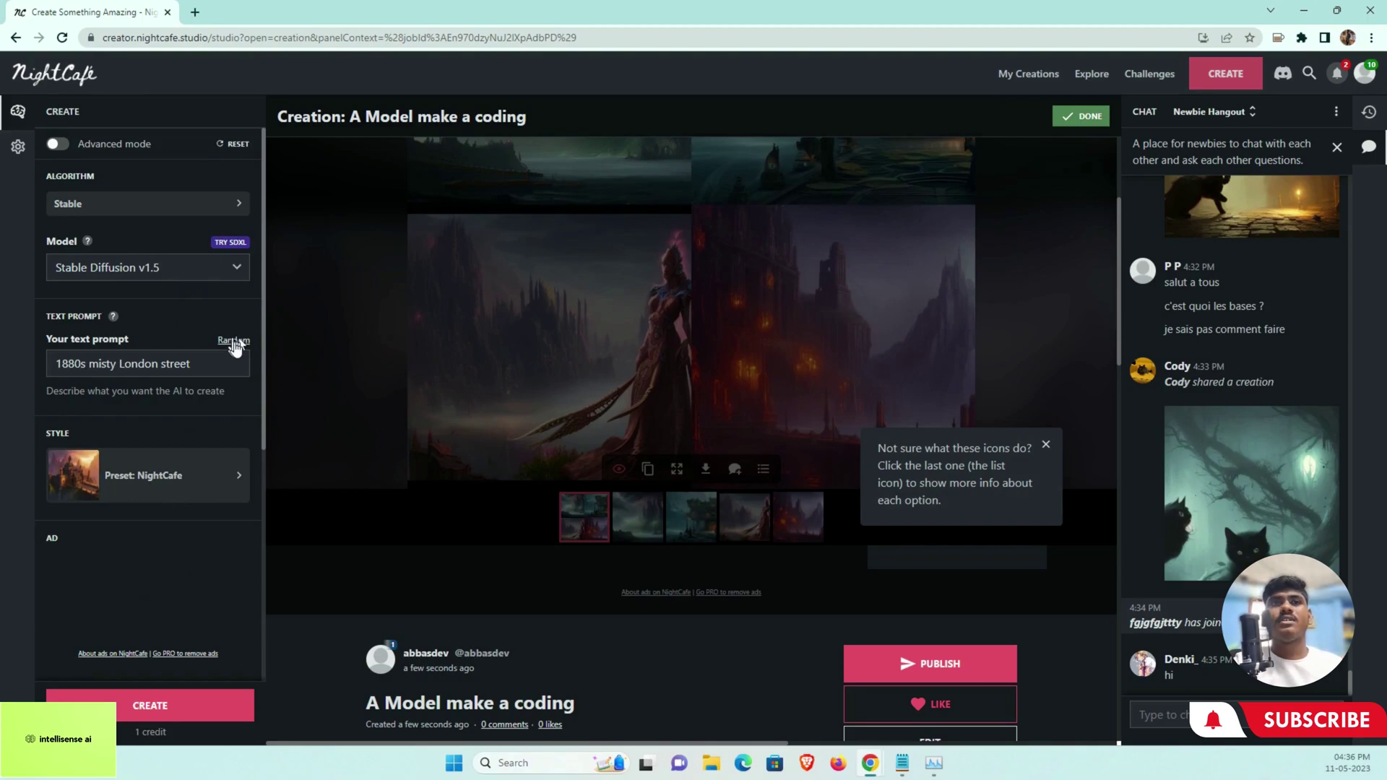
click(233, 343)
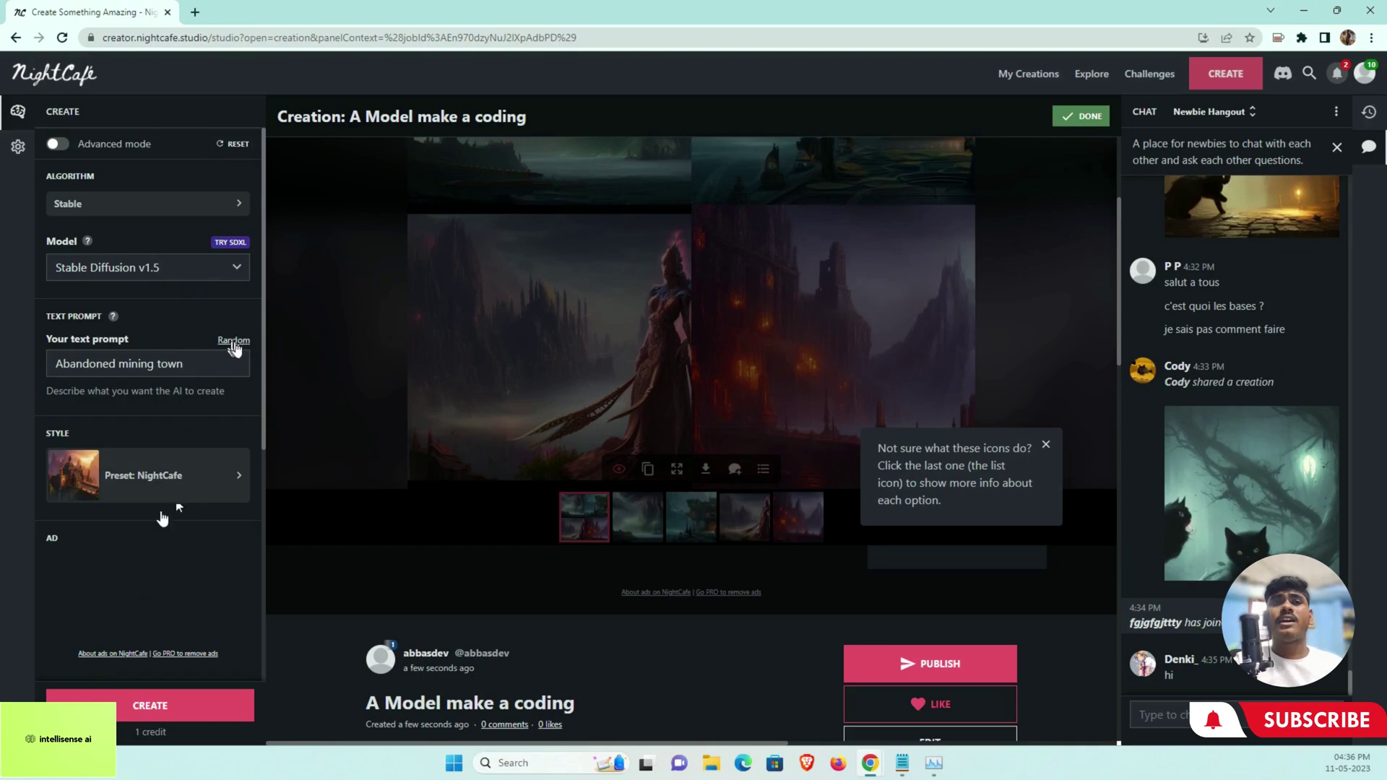
click(152, 714)
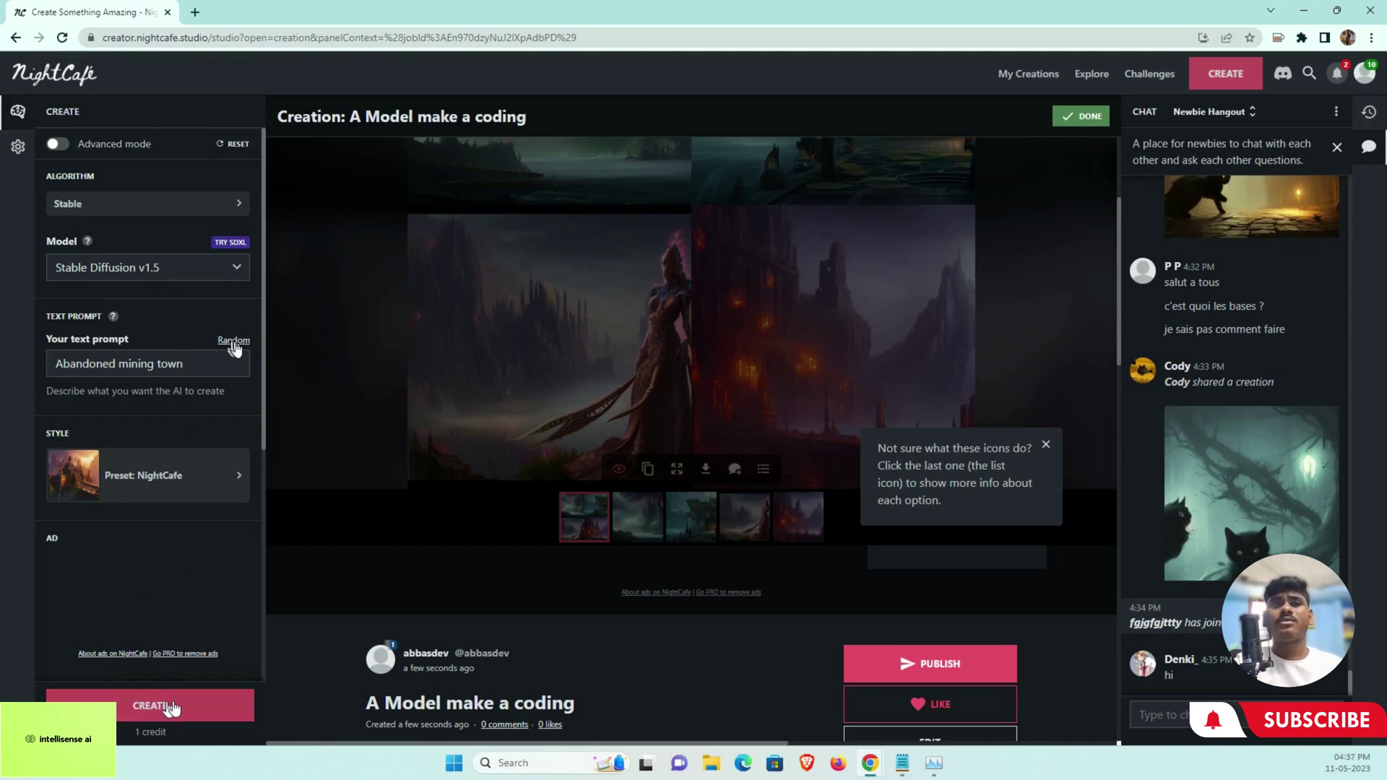